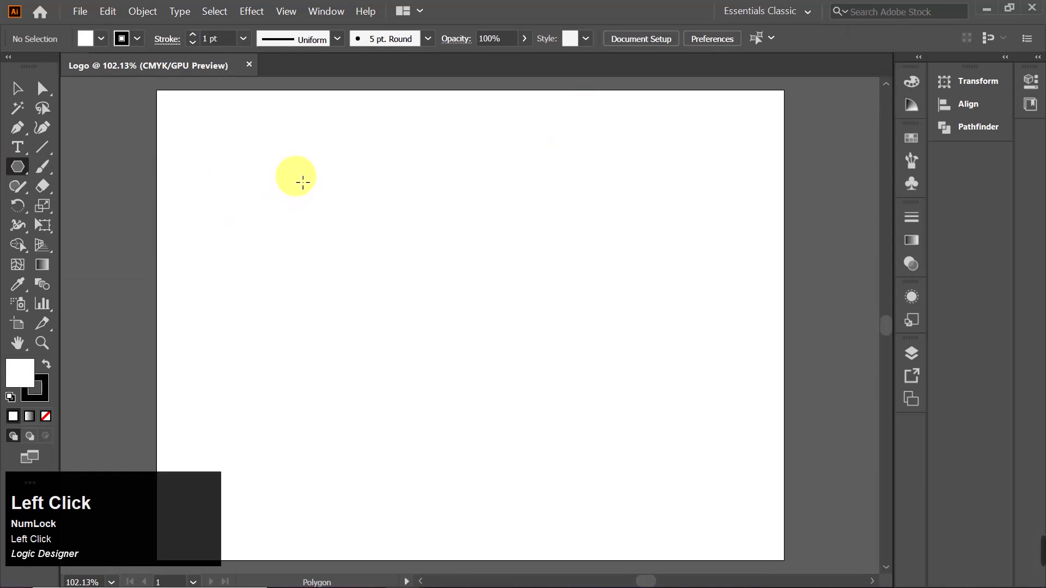
- Draw a flat-topped hexagon just left of the artboard's centre and round its two left-hand corners to about 0.25 in
{"action": "left_click_drag", "start_coordinate": [296, 175], "coordinate": [382, 216]}
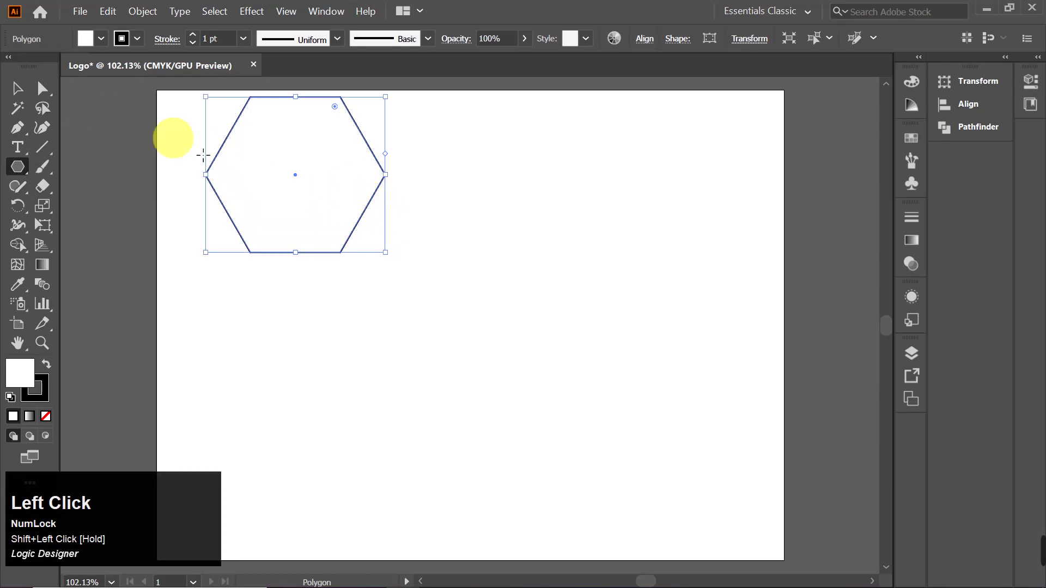
{"action": "left_click_drag", "start_coordinate": [295, 176], "coordinate": [362, 317]}
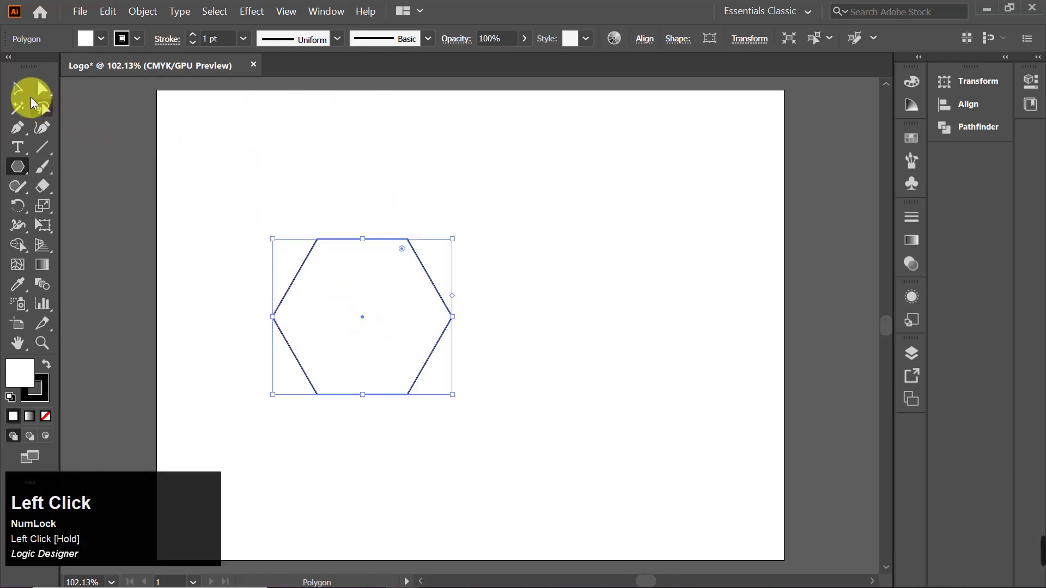
{"action": "left_click", "coordinate": [41, 92]}
{"action": "left_click_drag", "start_coordinate": [297, 236], "coordinate": [364, 270]}
{"action": "left_click_drag", "start_coordinate": [301, 391], "coordinate": [336, 408]}
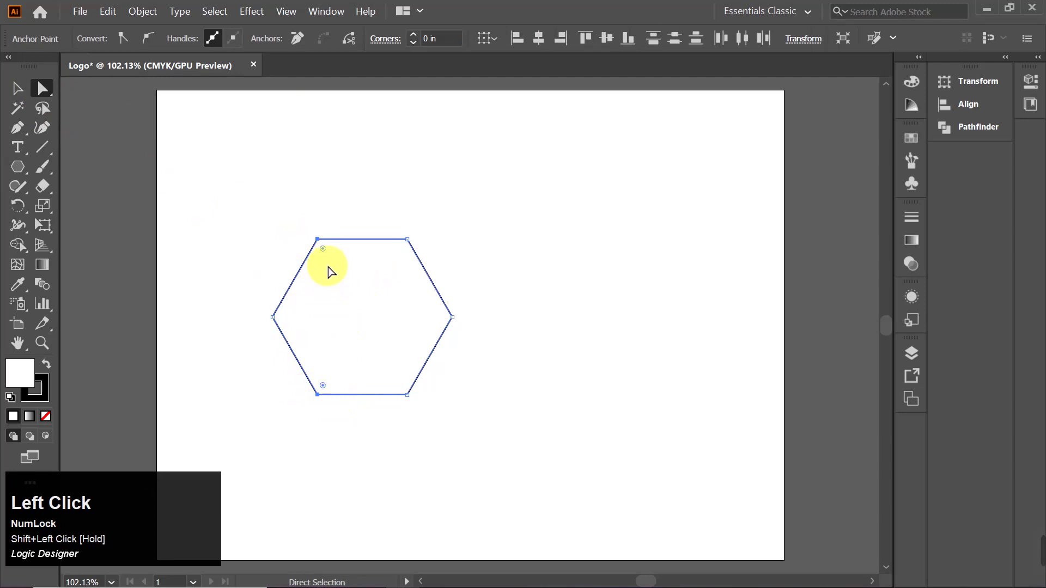
{"action": "mouse_move", "coordinate": [324, 252]}
{"action": "left_mouse_down"}
{"action": "mouse_move", "coordinate": [350, 274]}
{"action": "mouse_move", "coordinate": [338, 257]}
{"action": "left_mouse_up"}
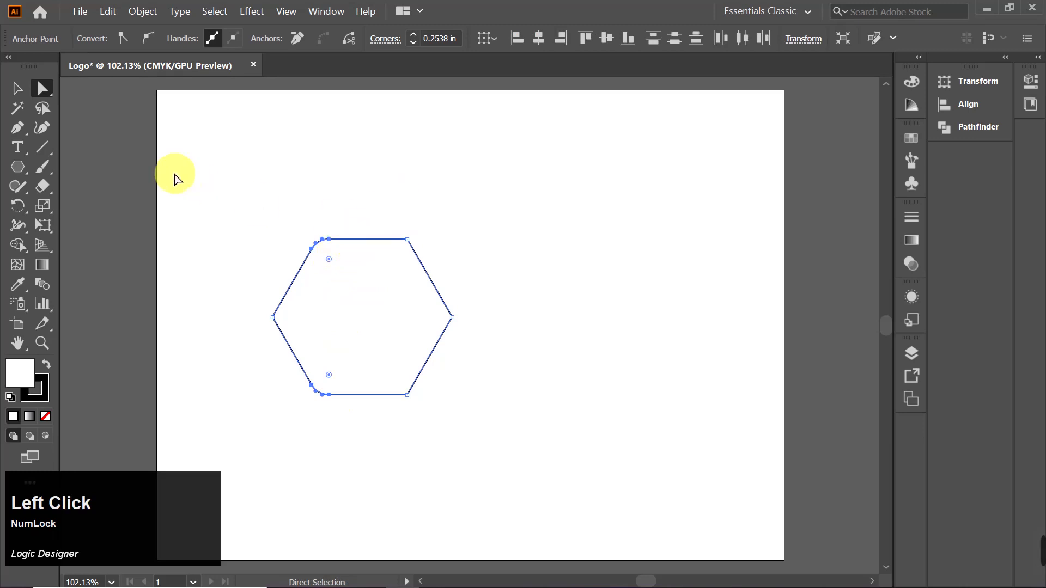
{"action": "left_click_drag", "start_coordinate": [276, 195], "coordinate": [324, 222]}
- Paste a copy of the rounded hexagon in front and shift it slightly to the right
{"action": "left_click", "coordinate": [17, 89]}
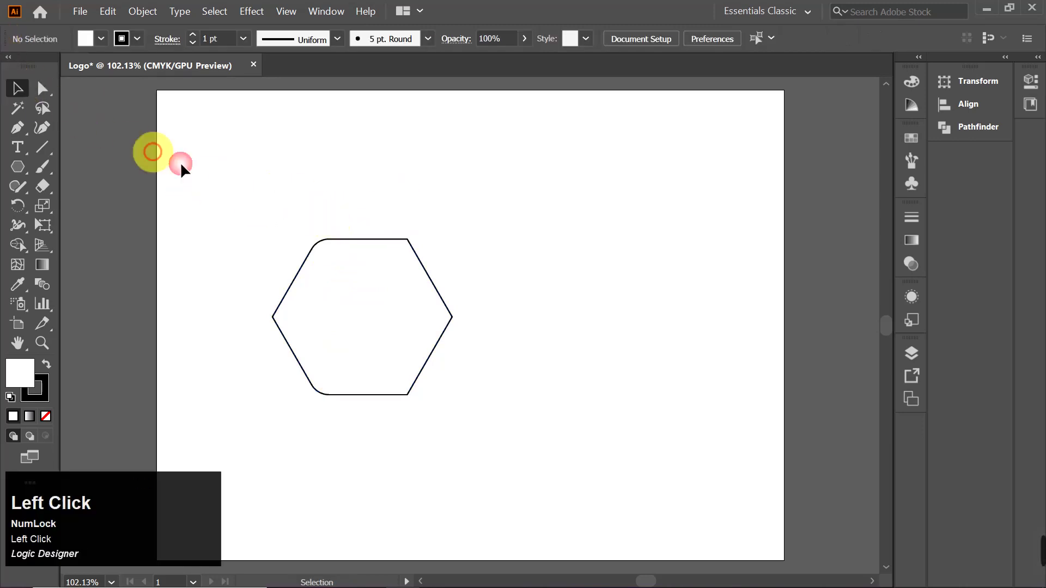
{"action": "left_click_drag", "start_coordinate": [244, 188], "coordinate": [454, 322]}
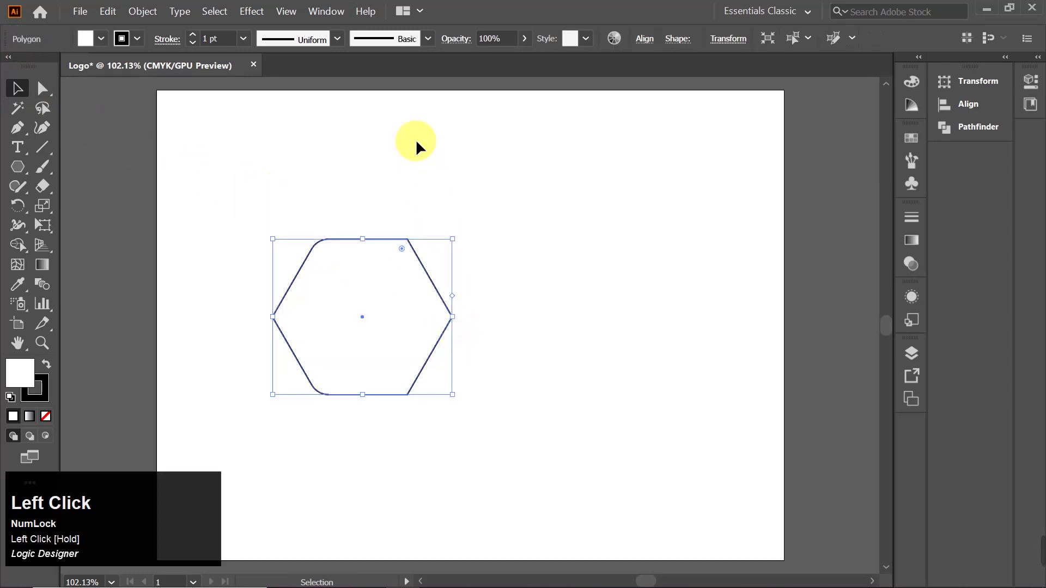
{"action": "left_click", "coordinate": [109, 14]}
{"action": "left_click", "coordinate": [149, 70]}
{"action": "left_click", "coordinate": [111, 8]}
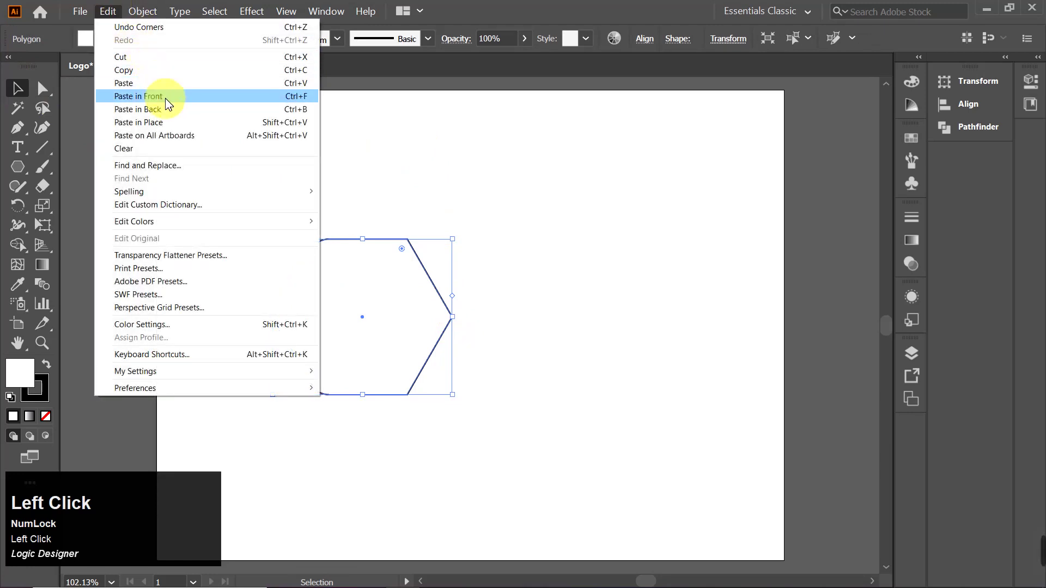
{"action": "left_click", "coordinate": [165, 98]}
{"action": "left_click_drag", "start_coordinate": [364, 316], "coordinate": [383, 316]}
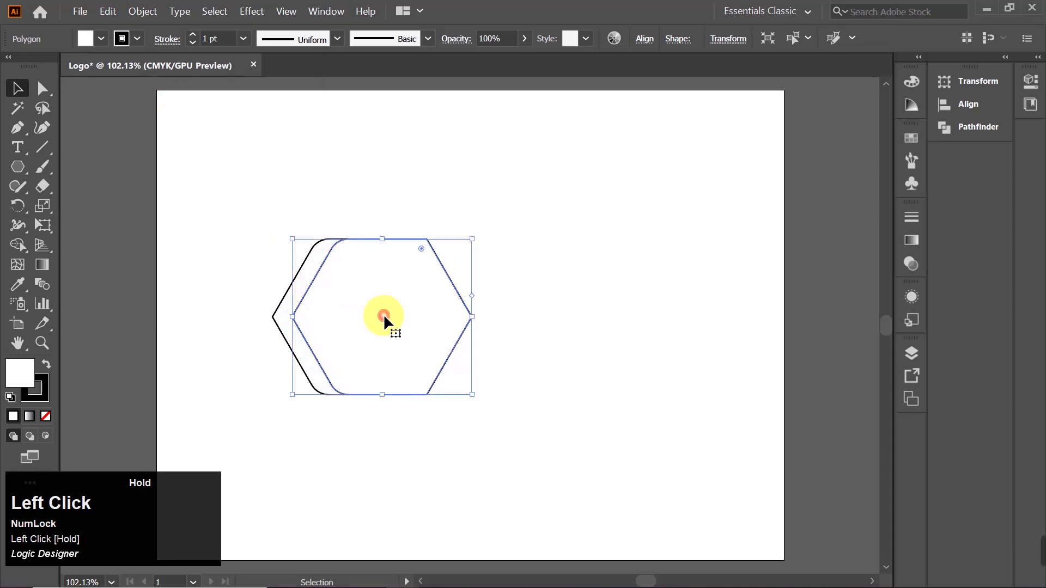
- Subtract the front hexagon from the back one with Minus Front, leaving a left-pointing chevron
{"action": "left_click_drag", "start_coordinate": [245, 187], "coordinate": [400, 295]}
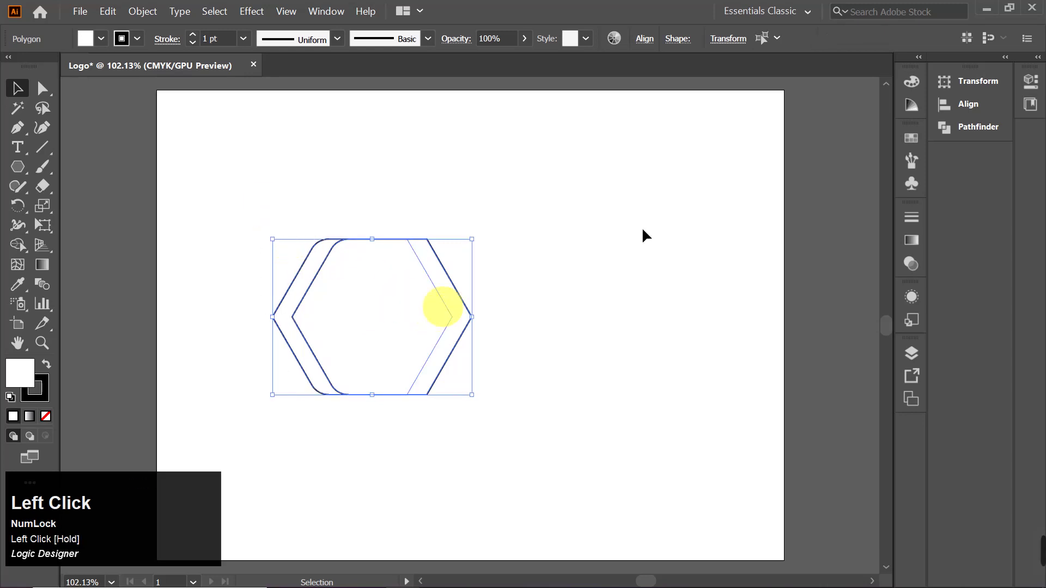
{"action": "left_click", "coordinate": [961, 128]}
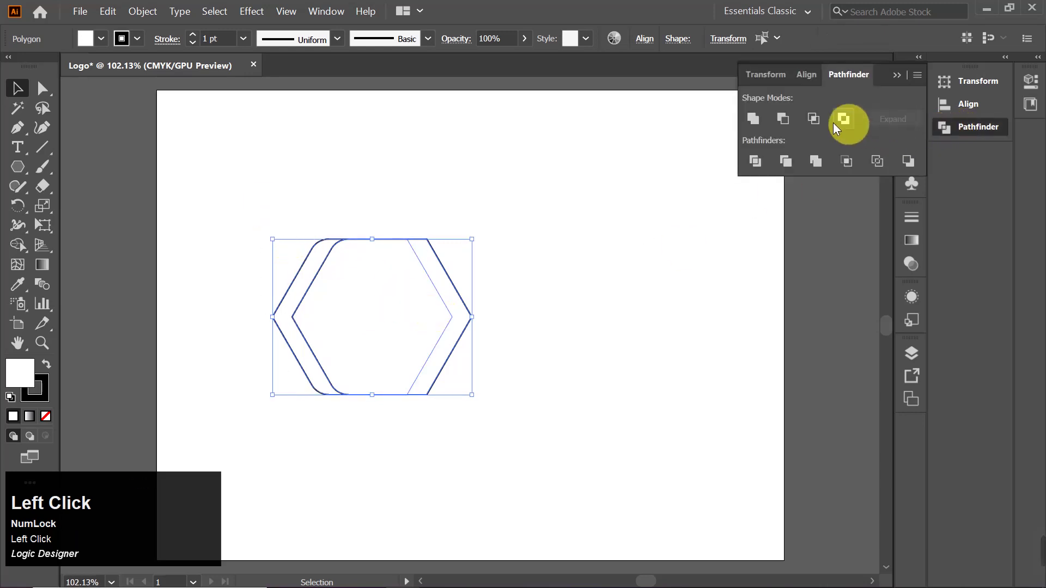
{"action": "left_click", "coordinate": [786, 120]}
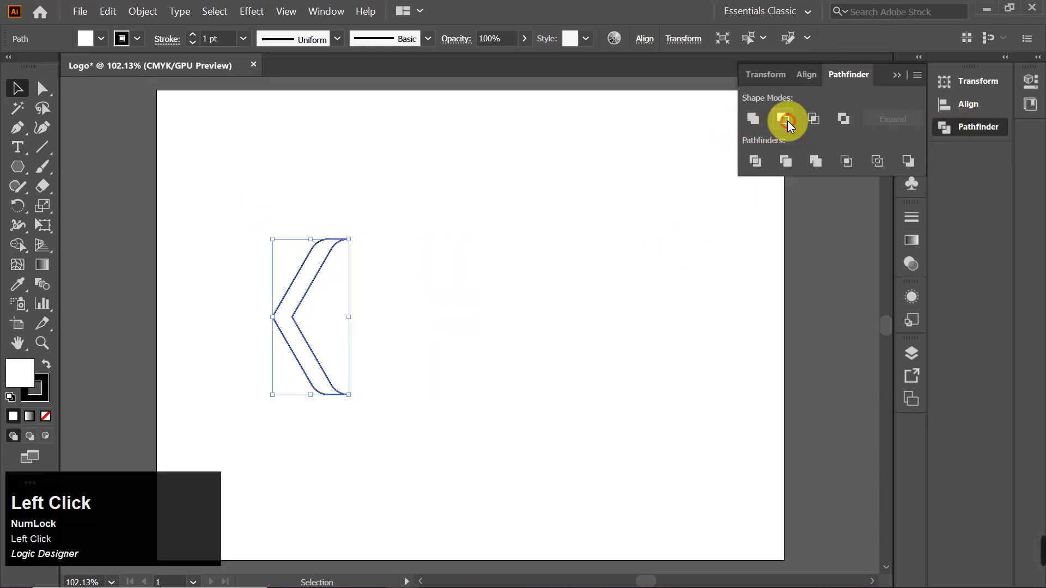
- Rotate the chevron a quarter turn so it points down and move it right, closer to the artboard's centre
{"action": "left_click_drag", "start_coordinate": [229, 205], "coordinate": [333, 327]}
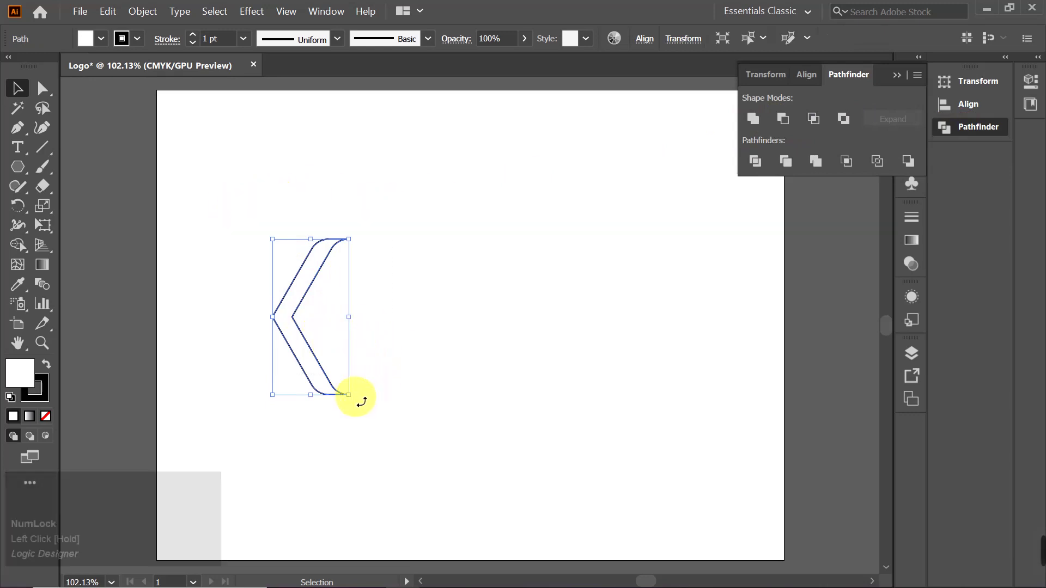
{"action": "left_click", "coordinate": [374, 371], "text": "shift"}
{"action": "left_click_drag", "start_coordinate": [374, 371], "coordinate": [440, 279]}
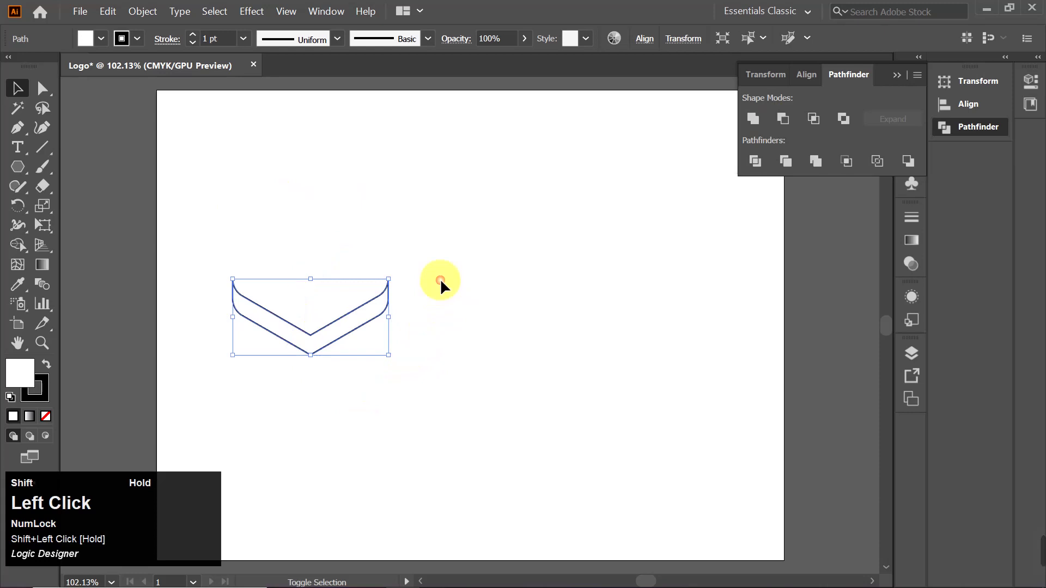
{"action": "left_click_drag", "start_coordinate": [311, 337], "coordinate": [404, 345]}
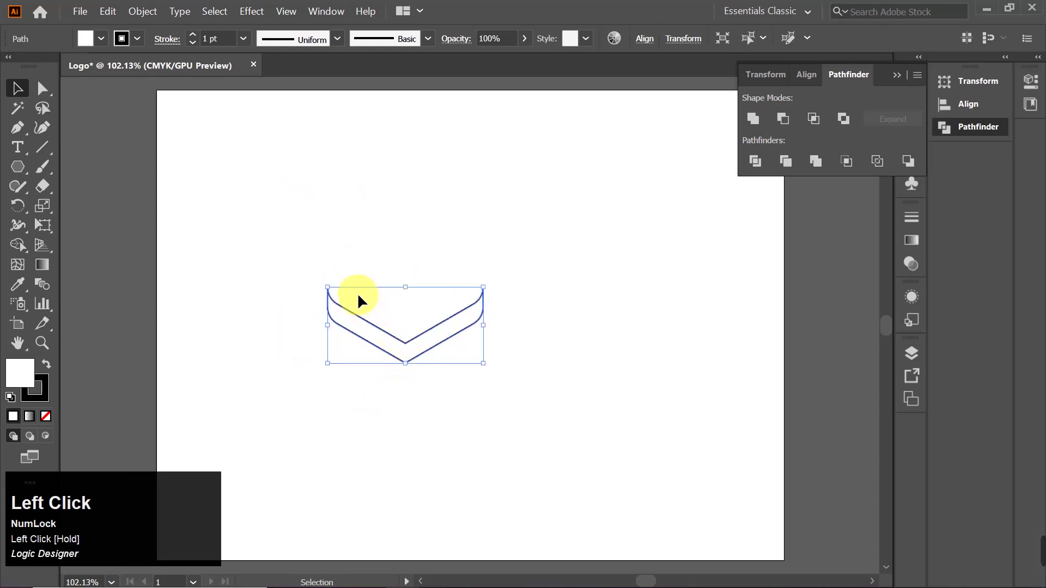
- Create a copy of the chevron reflected across the horizontal axis
{"action": "right_click", "coordinate": [390, 325]}
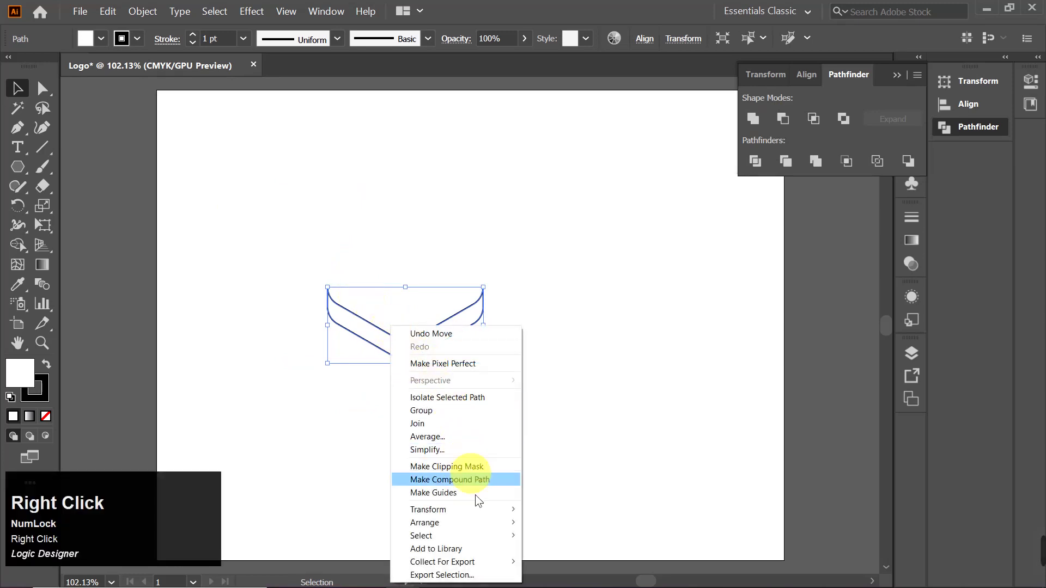
{"action": "left_click", "coordinate": [497, 506]}
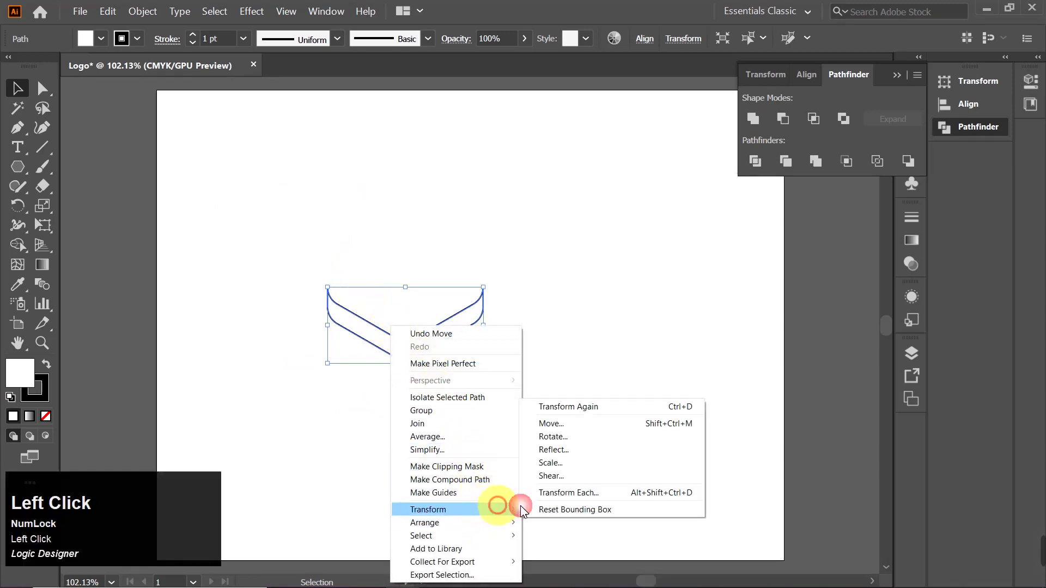
{"action": "left_click", "coordinate": [567, 449]}
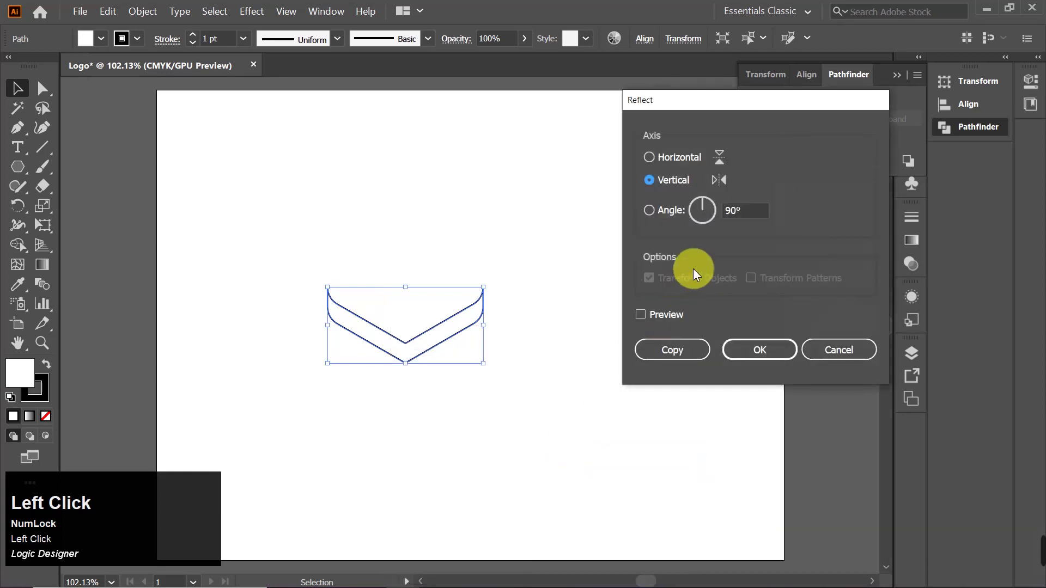
{"action": "left_click", "coordinate": [669, 156]}
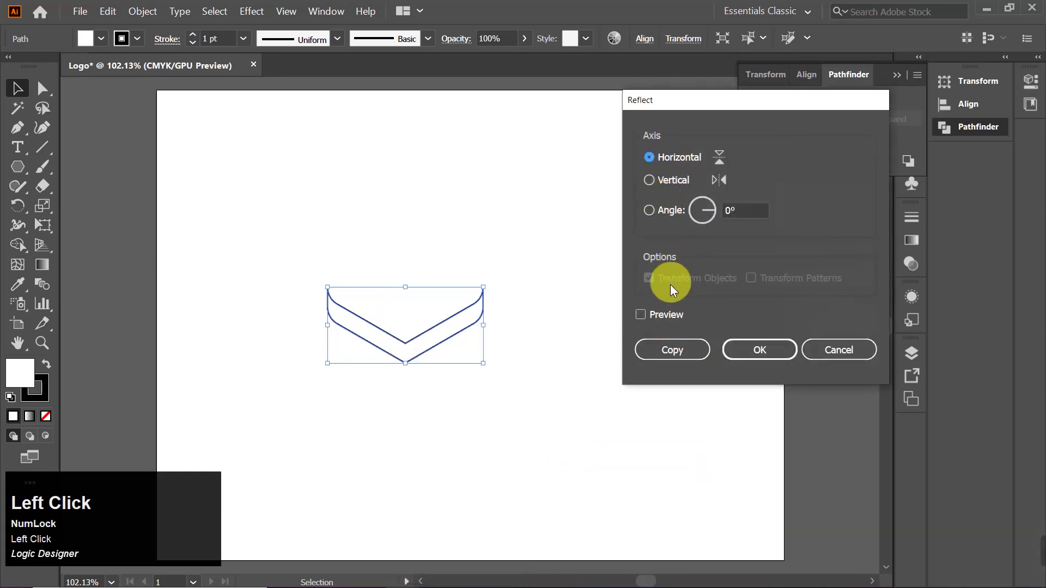
{"action": "left_click", "coordinate": [664, 316]}
{"action": "left_click", "coordinate": [690, 353]}
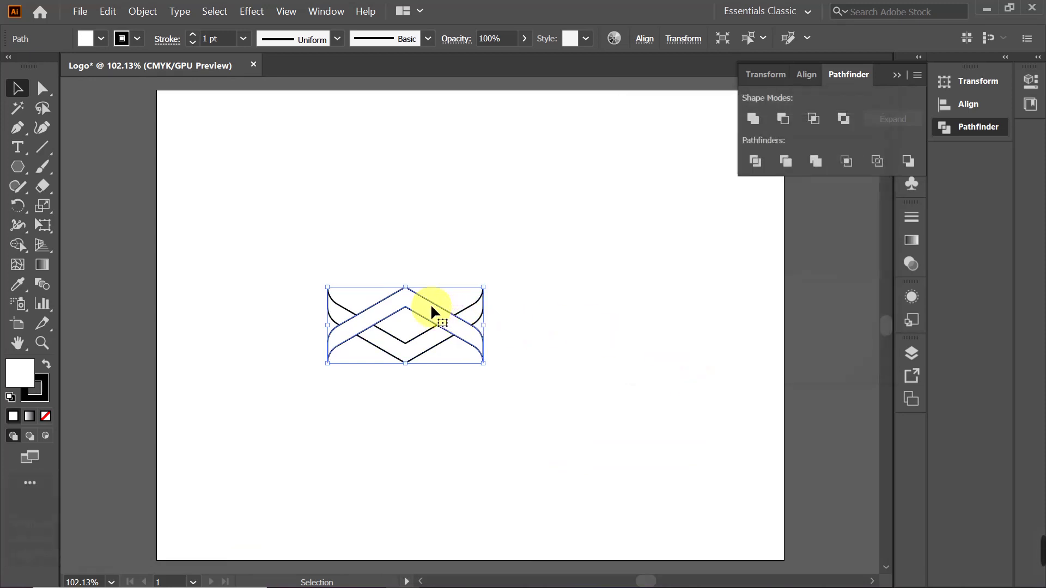
- Move the mirrored chevron straight up until only its side ends overlap those of the lower chevron
{"action": "left_click_drag", "start_coordinate": [414, 290], "coordinate": [414, 236]}
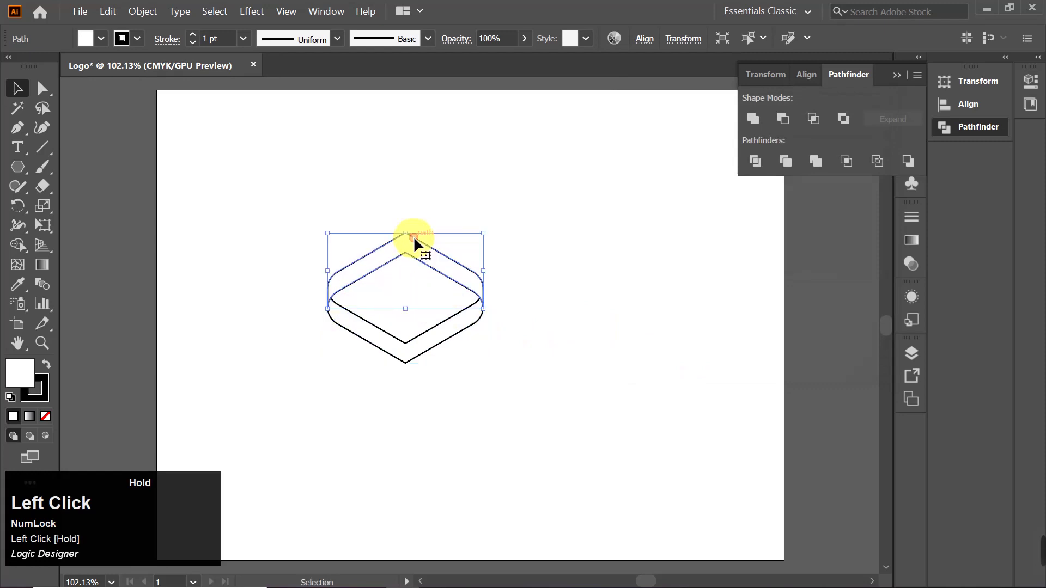
{"action": "left_click", "coordinate": [466, 212]}
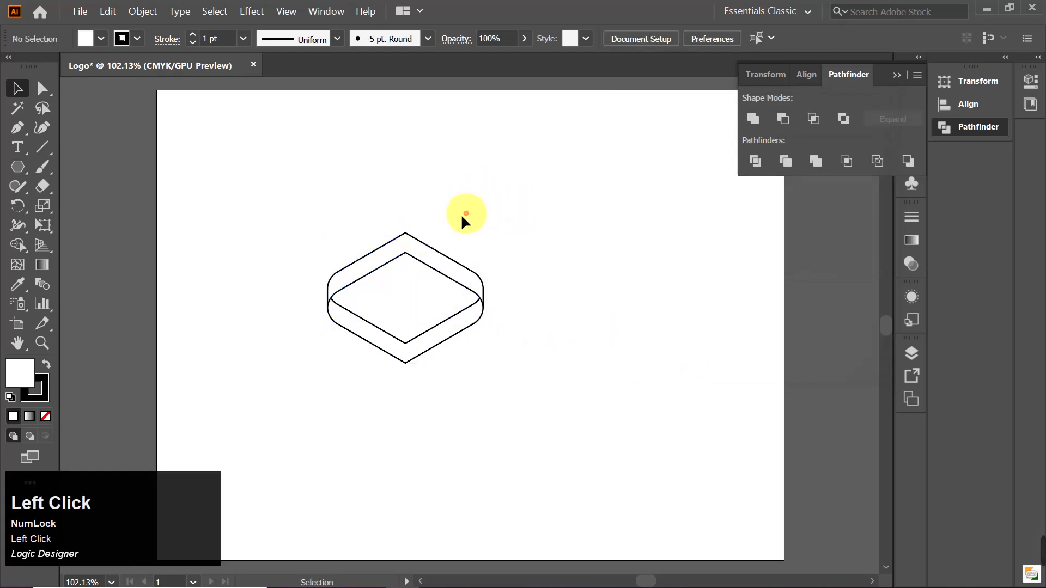
{"action": "left_click_drag", "start_coordinate": [406, 230], "coordinate": [406, 227]}
{"action": "left_click", "coordinate": [518, 222]}
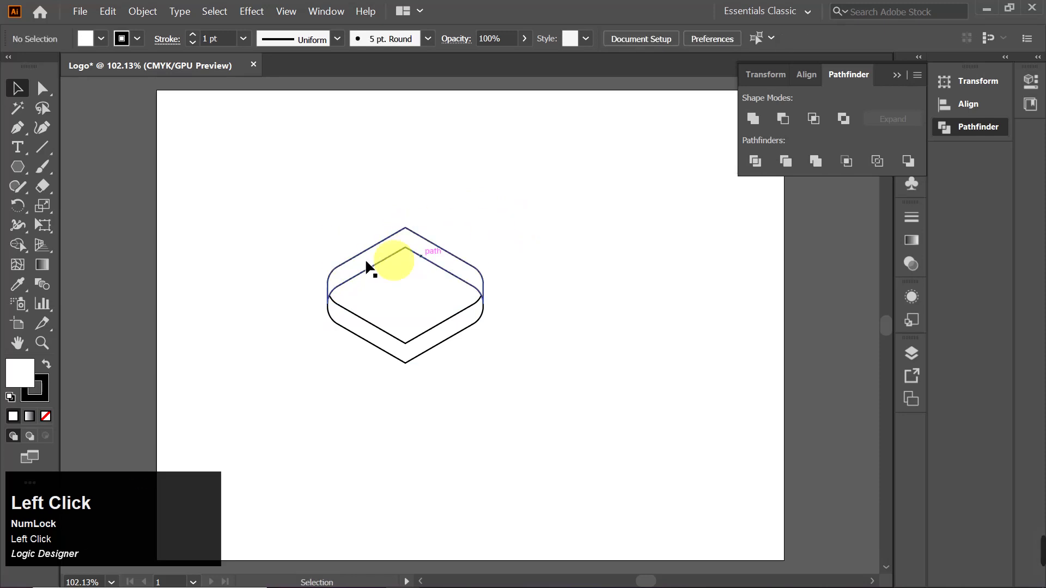
- Align both chevrons with each other on their horizontal centres
{"action": "left_click_drag", "start_coordinate": [303, 232], "coordinate": [547, 362]}
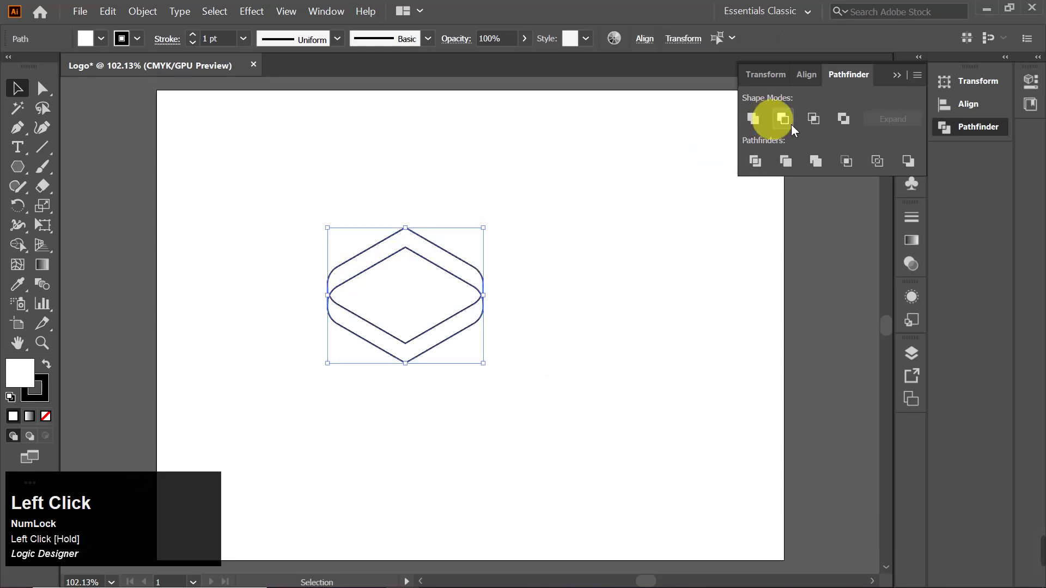
{"action": "left_click", "coordinate": [972, 109]}
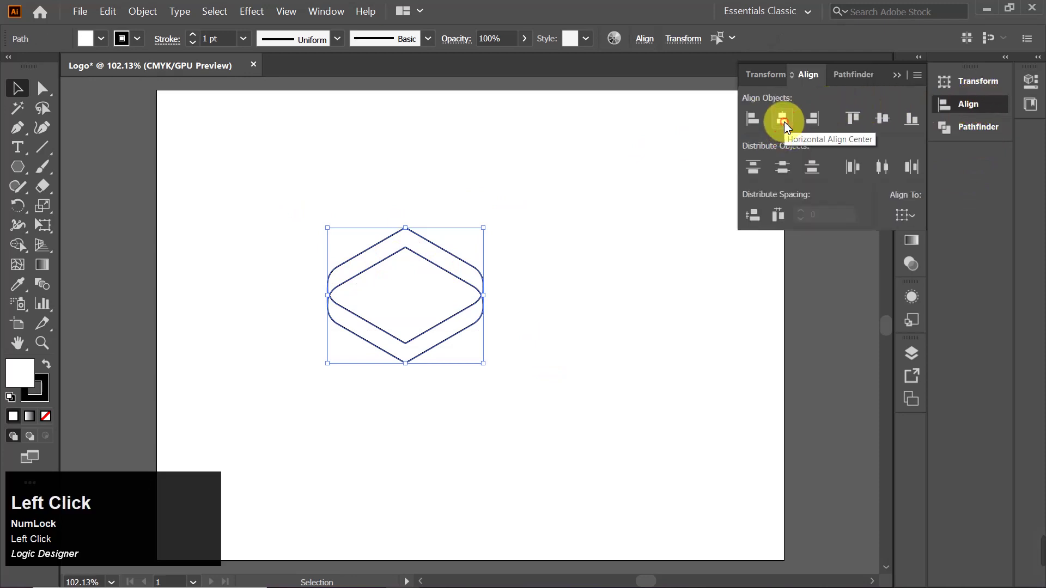
{"action": "left_click", "coordinate": [783, 122]}
- Make a copy of both chevrons reflected across the horizontal axis and move it straight down to interlock with the original pair
{"action": "left_click_drag", "start_coordinate": [279, 181], "coordinate": [504, 344]}
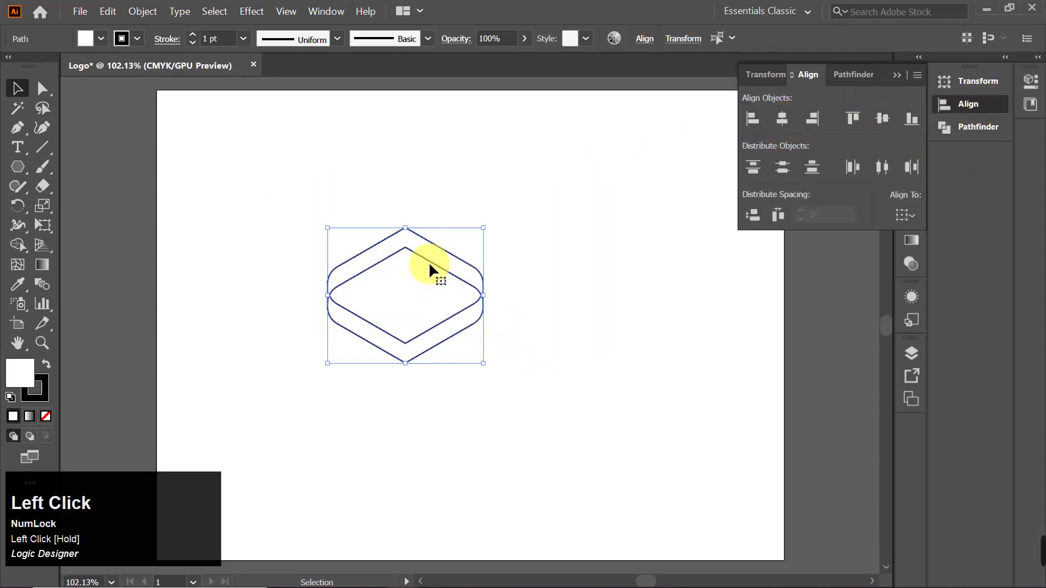
{"action": "right_click", "coordinate": [431, 260]}
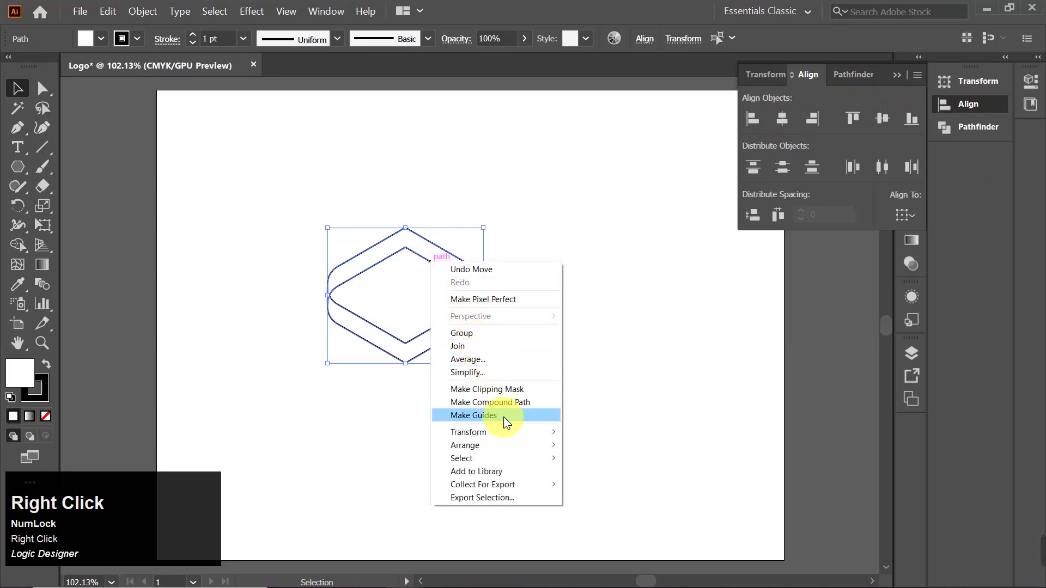
{"action": "left_click", "coordinate": [509, 433]}
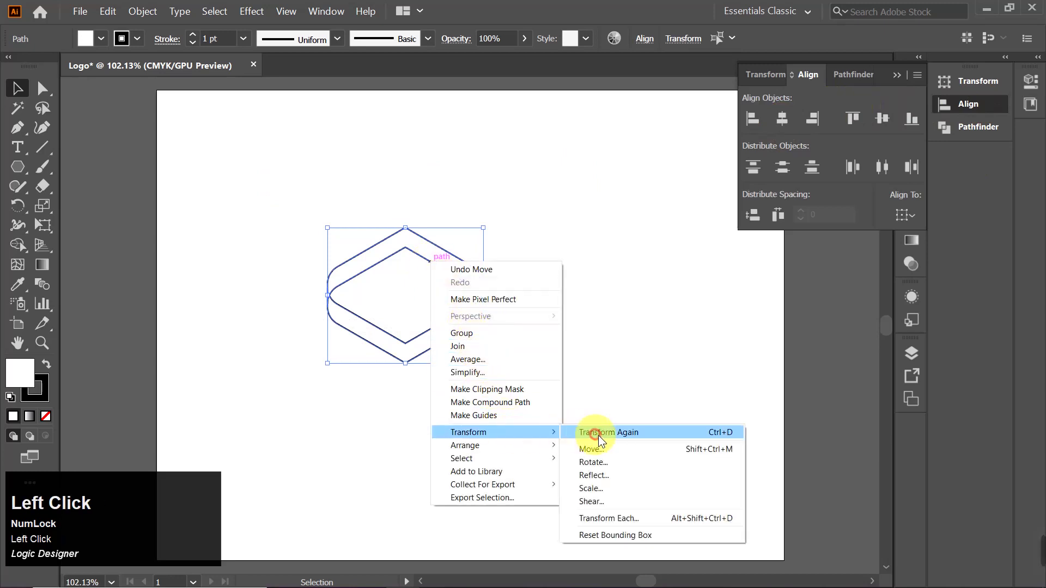
{"action": "left_click", "coordinate": [619, 475]}
{"action": "left_click", "coordinate": [674, 183]}
{"action": "left_click", "coordinate": [667, 159]}
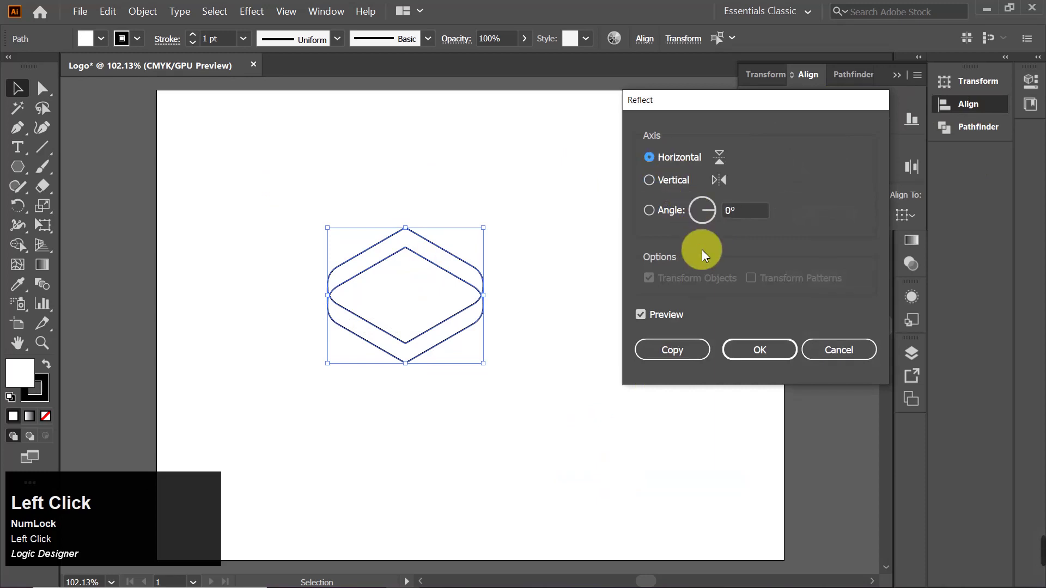
{"action": "left_click", "coordinate": [679, 353]}
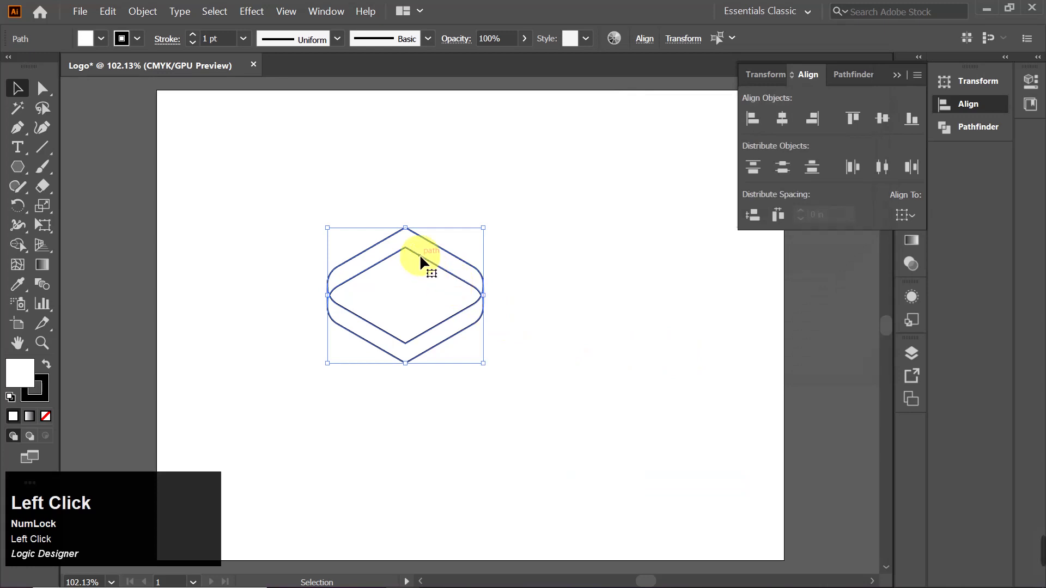
{"action": "left_click_drag", "start_coordinate": [419, 253], "coordinate": [421, 302]}
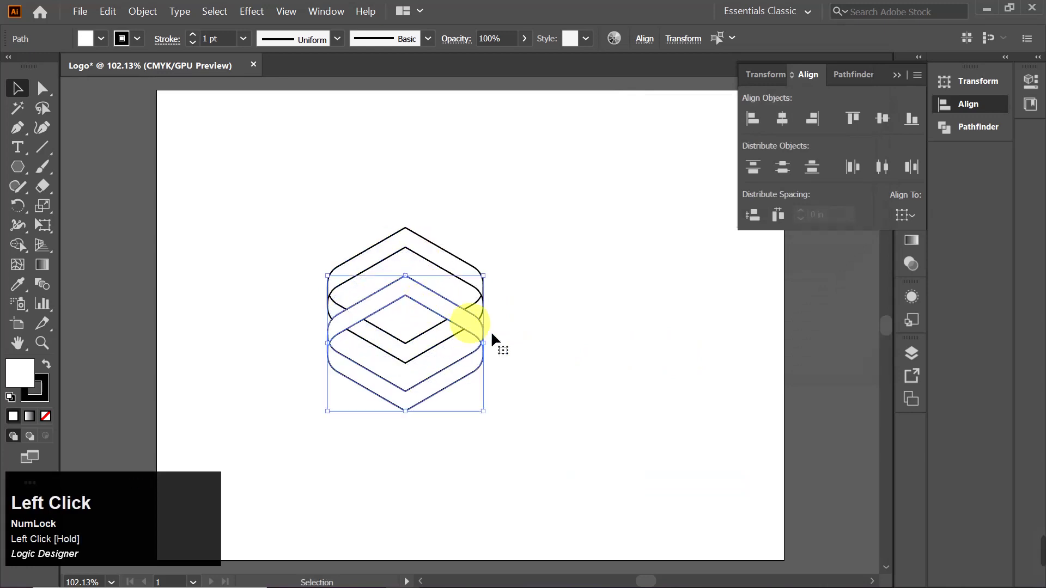
- Fill all four chevrons with bright red (M 99.33, Y 100) and remove their stroke
{"action": "left_click_drag", "start_coordinate": [296, 205], "coordinate": [498, 380]}
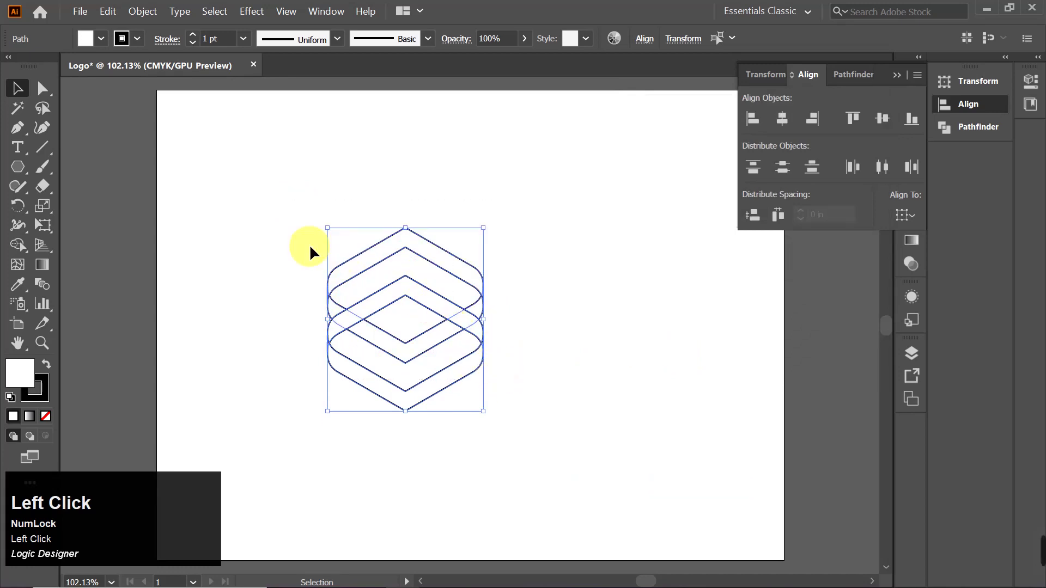
{"action": "double_click", "coordinate": [22, 370]}
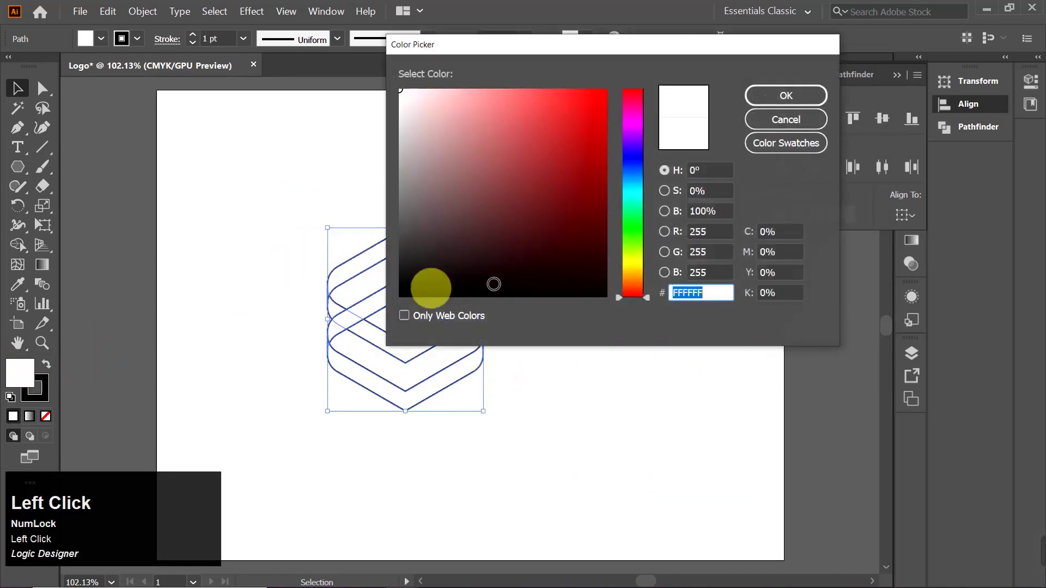
{"action": "left_click_drag", "start_coordinate": [574, 163], "coordinate": [632, 79]}
{"action": "left_click", "coordinate": [789, 98]}
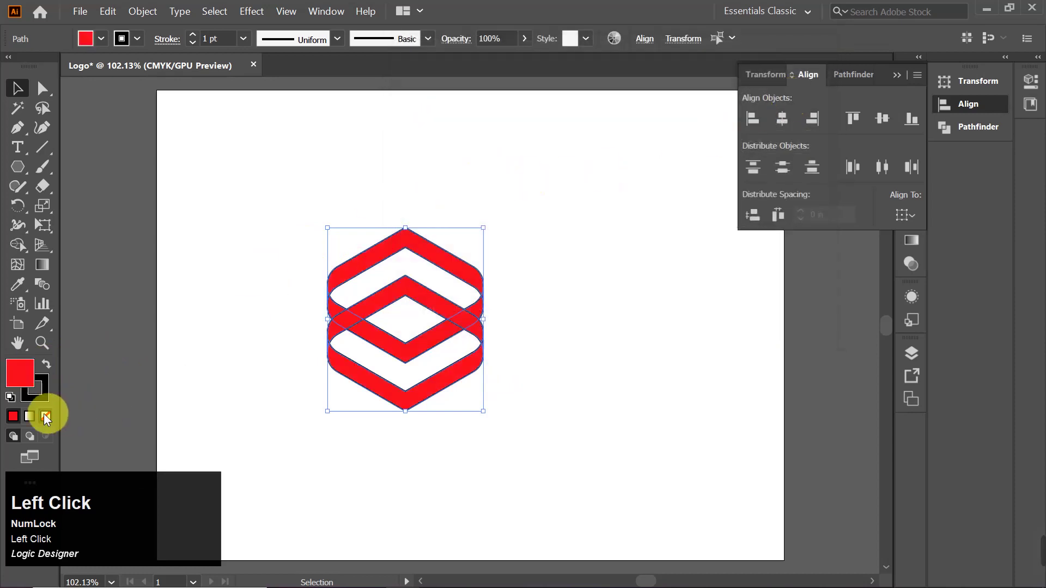
{"action": "left_click", "coordinate": [42, 401]}
{"action": "left_click", "coordinate": [47, 416]}
{"action": "left_click", "coordinate": [27, 371]}
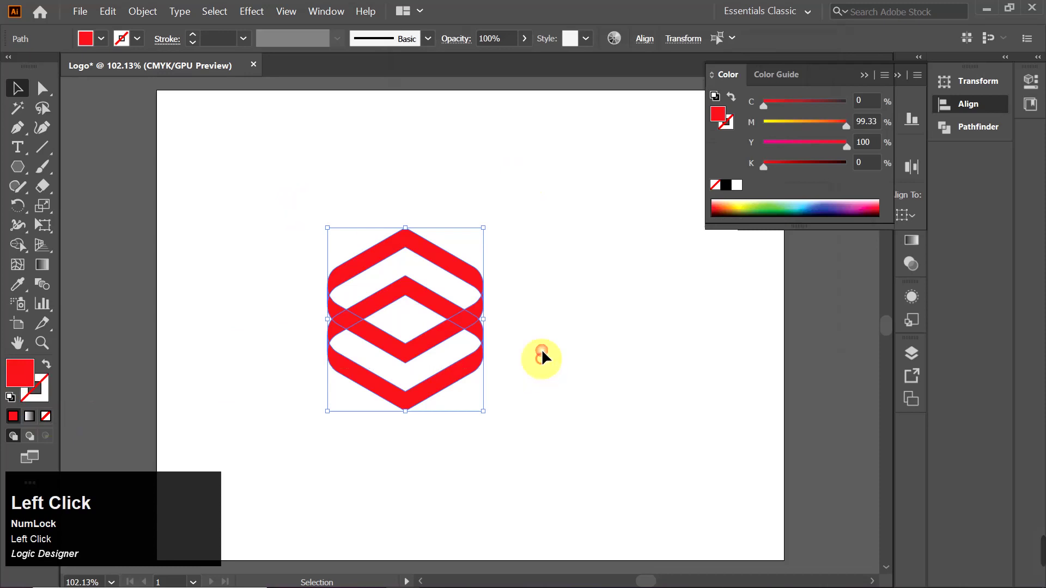
{"action": "left_click", "coordinate": [551, 327]}
- Fill both chevrons of the lower pair with dark red (#6B080D)
{"action": "left_click", "coordinate": [466, 316]}
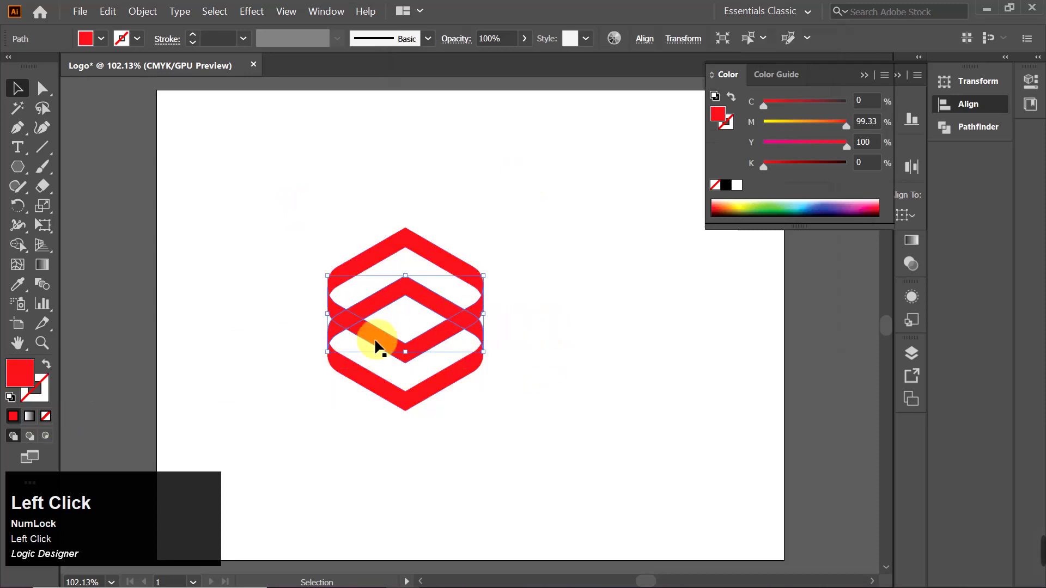
{"action": "left_click", "coordinate": [345, 367], "text": "shift"}
{"action": "left_click", "coordinate": [26, 375]}
{"action": "mouse_move", "coordinate": [583, 226]}
{"action": "left_mouse_down"}
{"action": "mouse_move", "coordinate": [581, 240]}
{"action": "mouse_move", "coordinate": [598, 220]}
{"action": "left_mouse_up"}
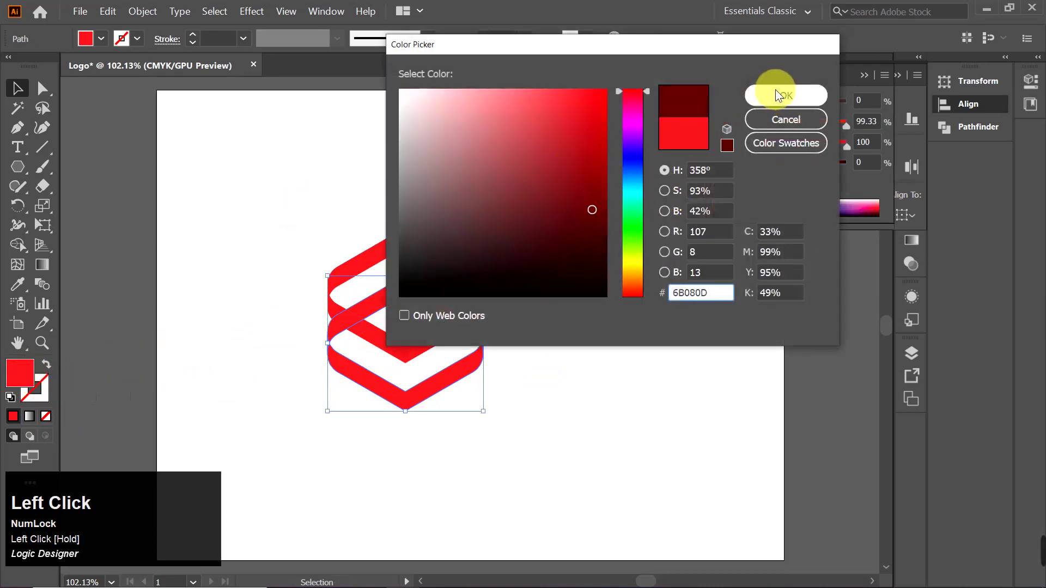
{"action": "left_click", "coordinate": [775, 89]}
{"action": "left_click", "coordinate": [620, 275]}
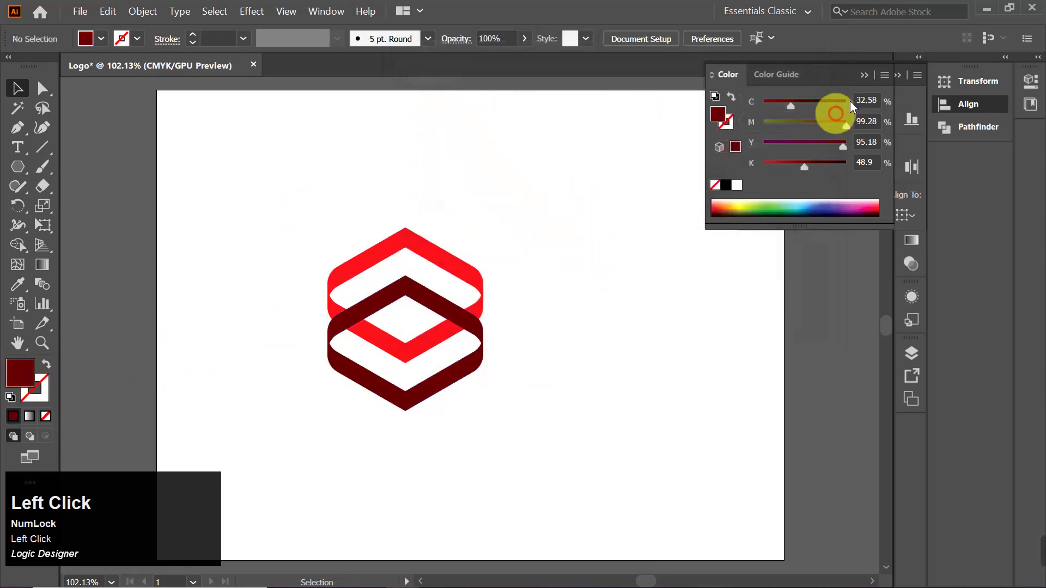
{"action": "left_click", "coordinate": [869, 74]}
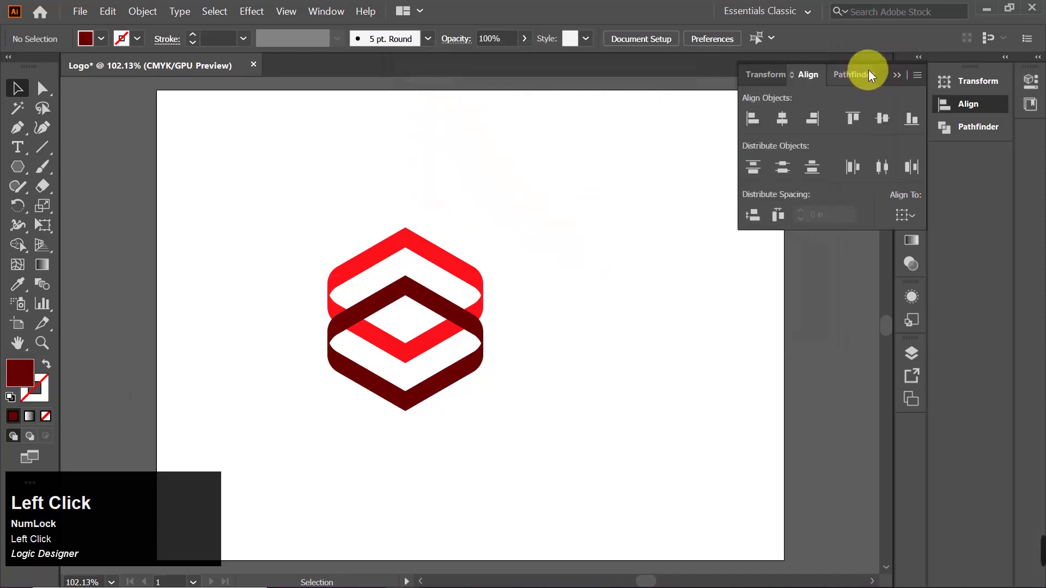
{"action": "left_click", "coordinate": [895, 73]}
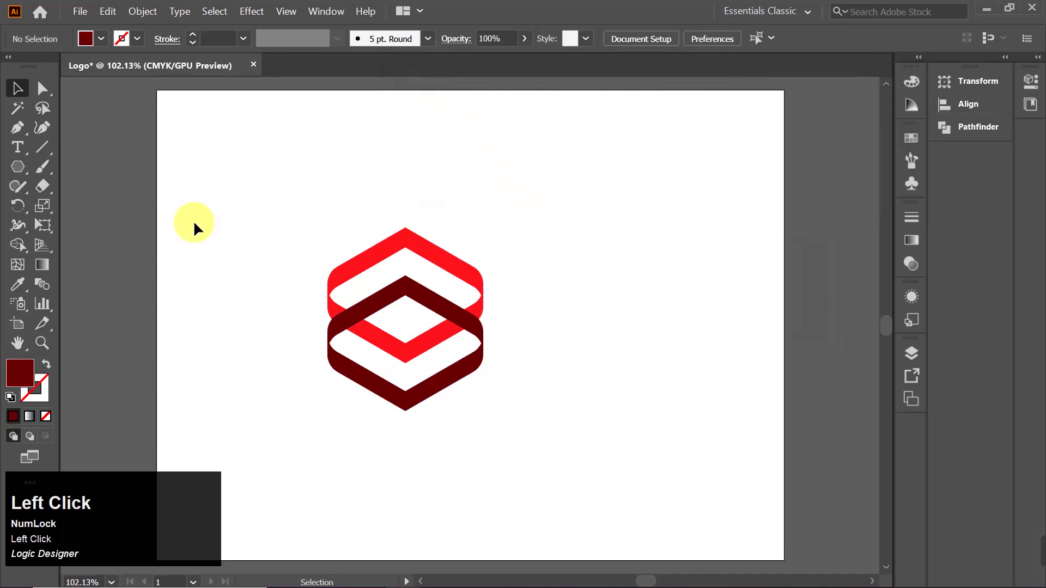
- With Shape Builder, merge the left overlap into the upper pair's bottom chevron and the right overlap into the lower pair's top chevron
{"action": "left_click_drag", "start_coordinate": [319, 167], "coordinate": [514, 380]}
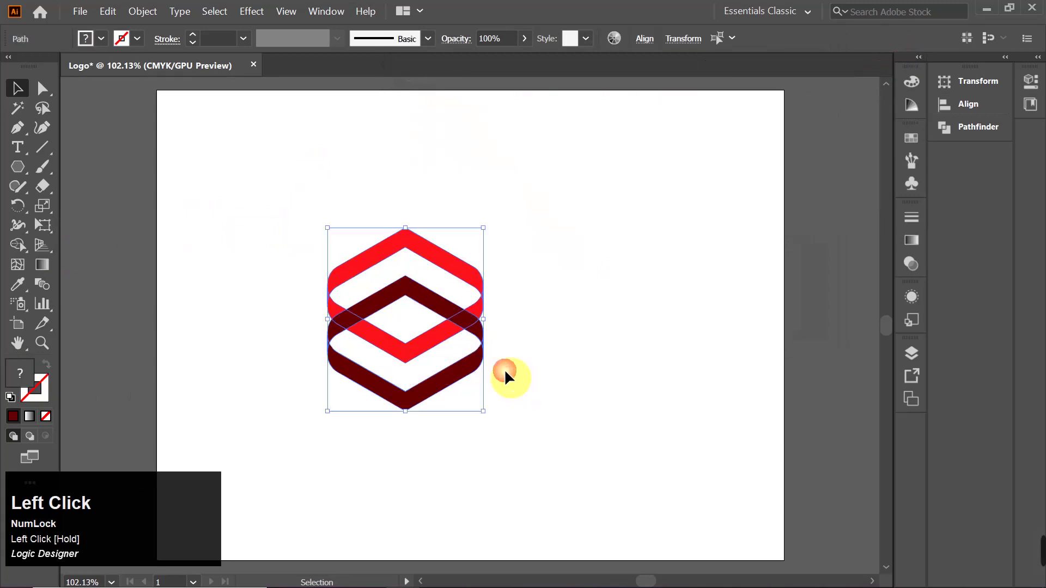
{"action": "left_click", "coordinate": [18, 246]}
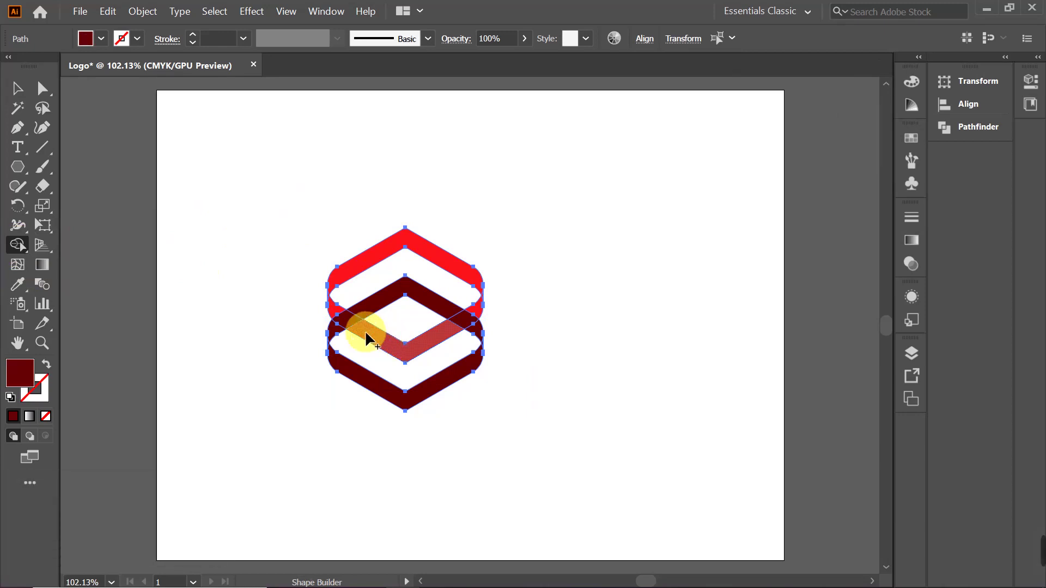
{"action": "left_click_drag", "start_coordinate": [365, 329], "coordinate": [329, 294]}
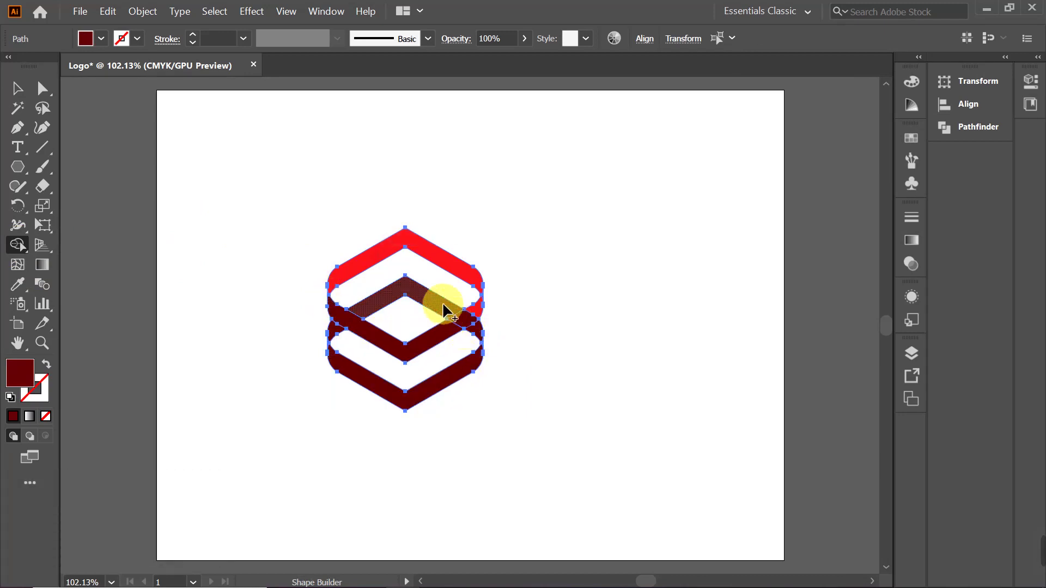
{"action": "left_click_drag", "start_coordinate": [429, 299], "coordinate": [466, 322]}
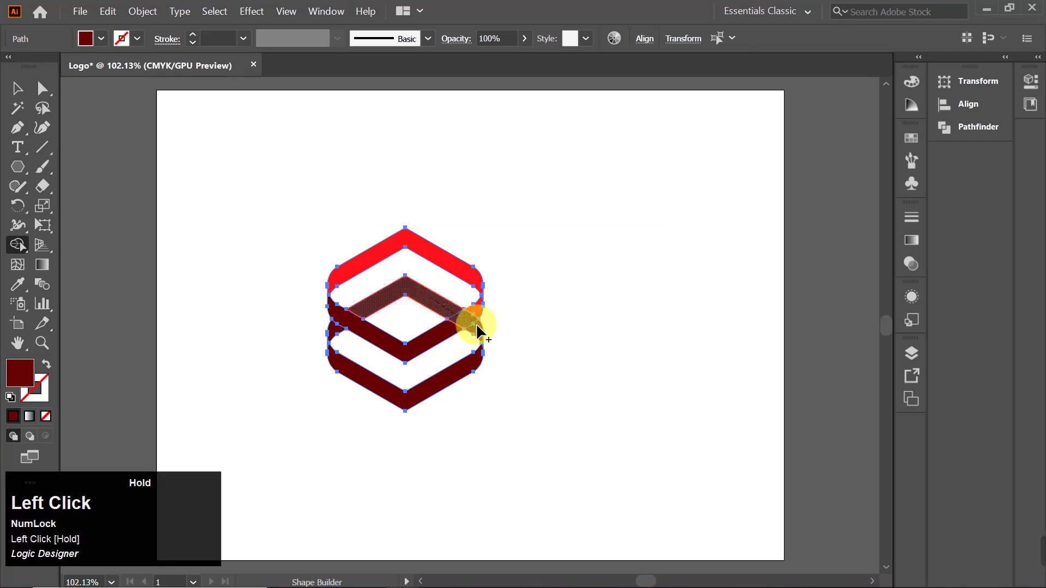
{"action": "left_click_drag", "start_coordinate": [484, 342], "coordinate": [485, 346]}
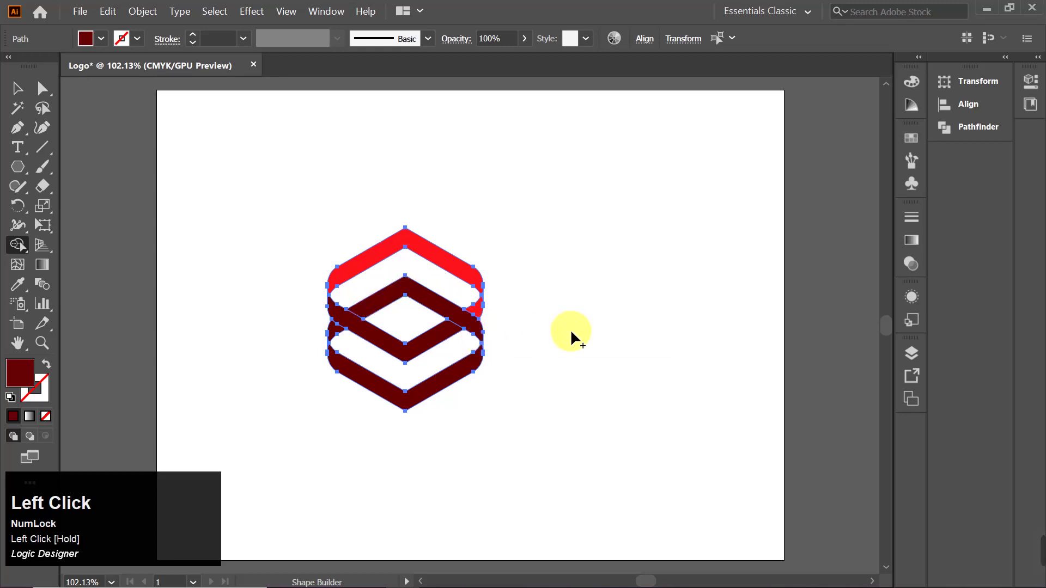
{"action": "left_click", "coordinate": [17, 88]}
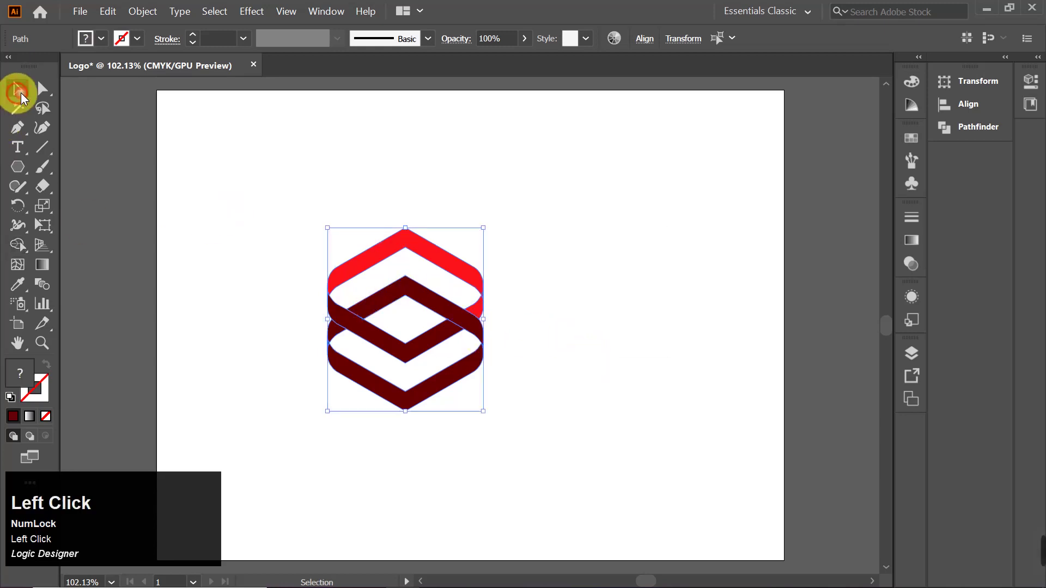
{"action": "left_click", "coordinate": [270, 145]}
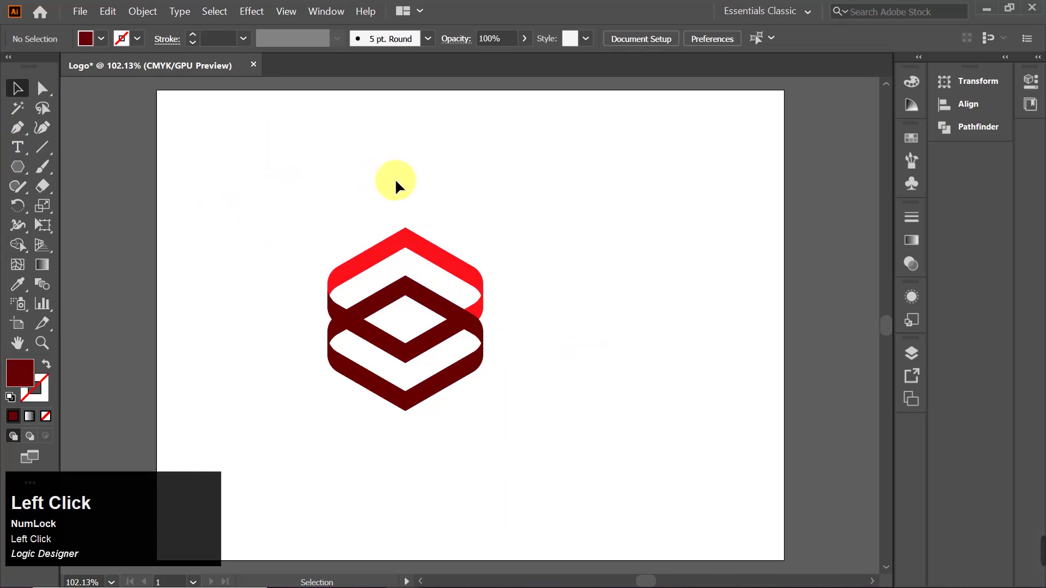
{"action": "left_click", "coordinate": [313, 203]}
{"action": "left_click_drag", "start_coordinate": [311, 202], "coordinate": [574, 416]}
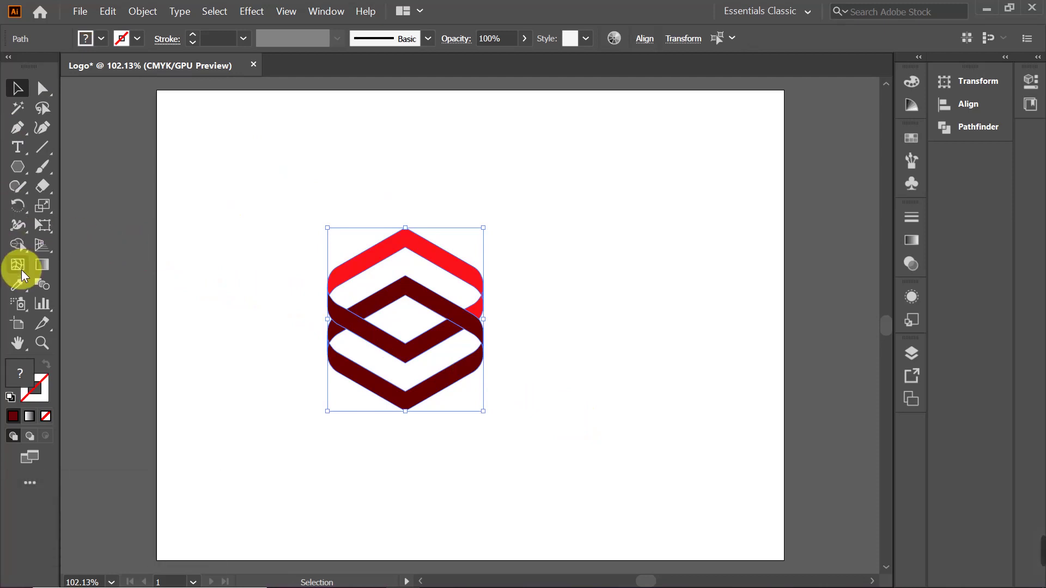
{"action": "left_click", "coordinate": [18, 246]}
{"action": "left_click", "coordinate": [411, 377]}
{"action": "left_click_drag", "start_coordinate": [482, 342], "coordinate": [479, 332]}
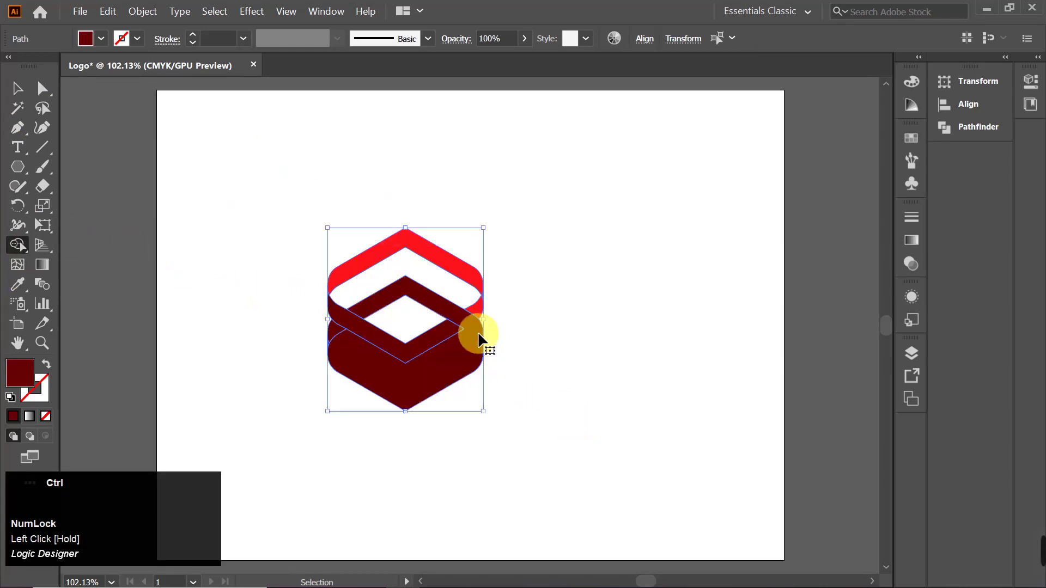
{"action": "key", "text": "ctrl+z"}
{"action": "left_click", "coordinate": [484, 345]}
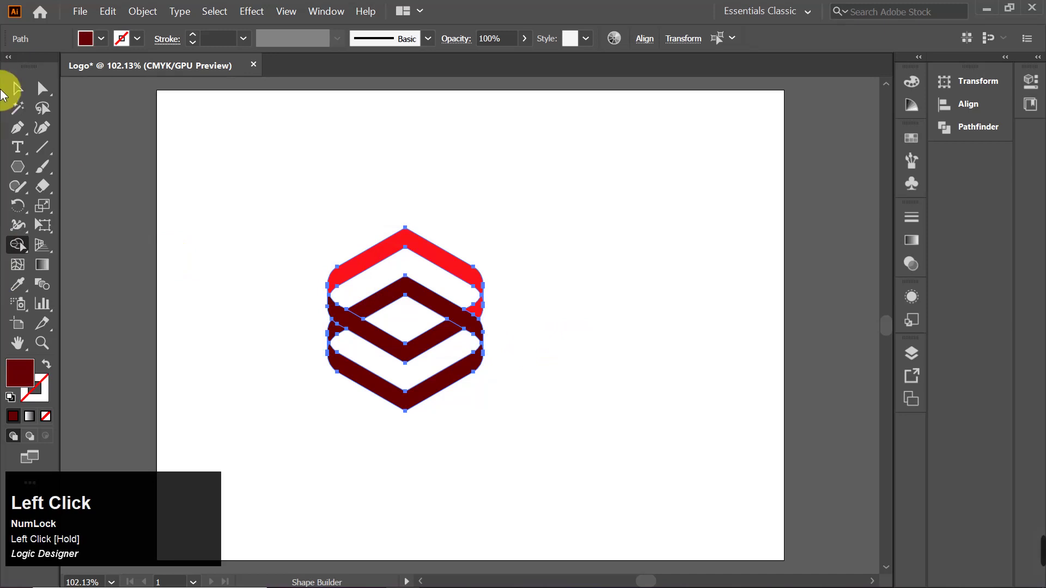
{"action": "left_click", "coordinate": [17, 88]}
{"action": "left_click", "coordinate": [262, 172]}
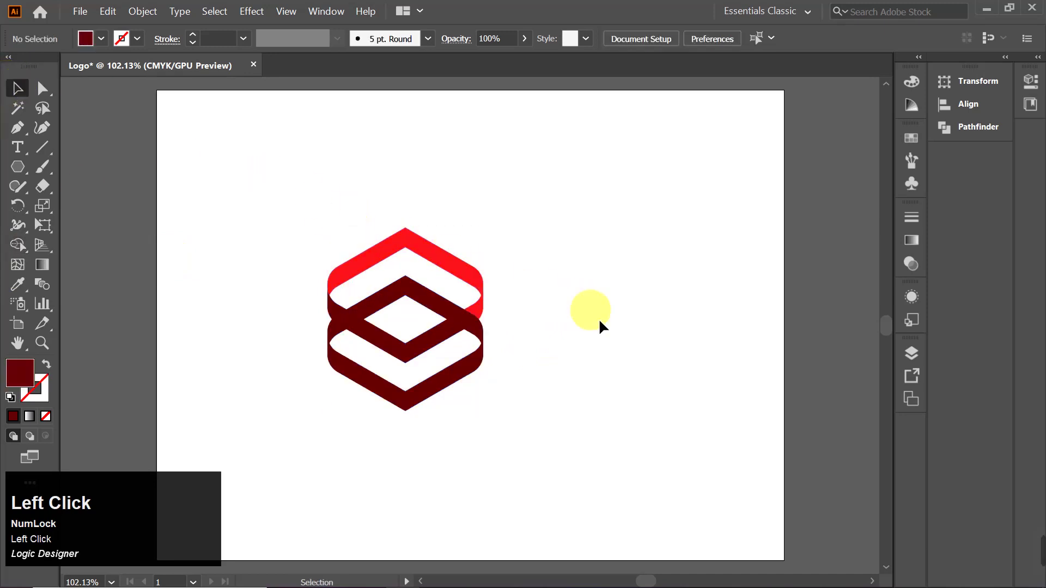
- Unite the small bright red piece at the right crossing with the upper pair's bottom chevron so the whole band is bright red
{"action": "left_click", "coordinate": [431, 257]}
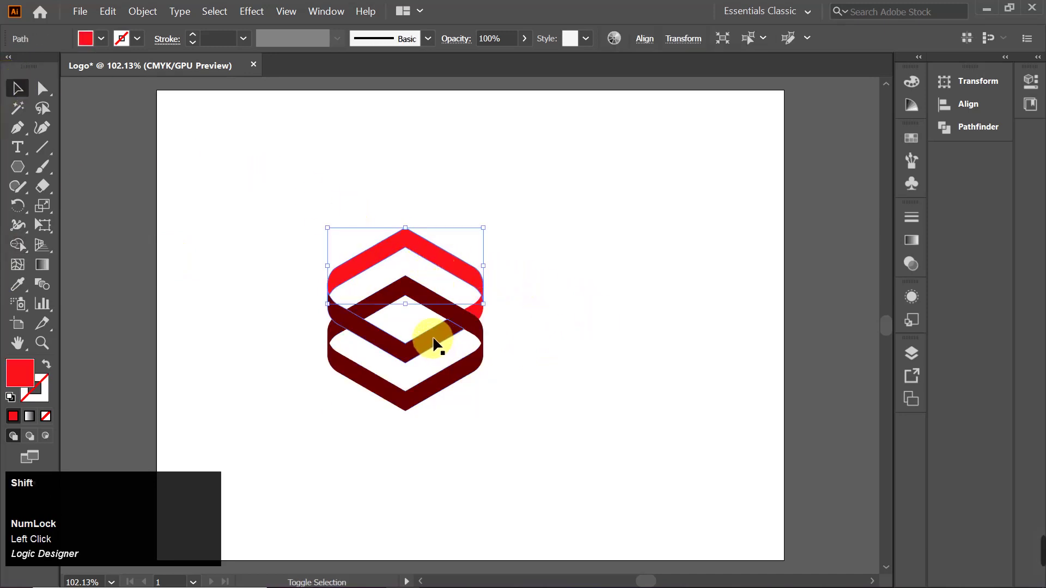
{"action": "left_click", "coordinate": [486, 313]}
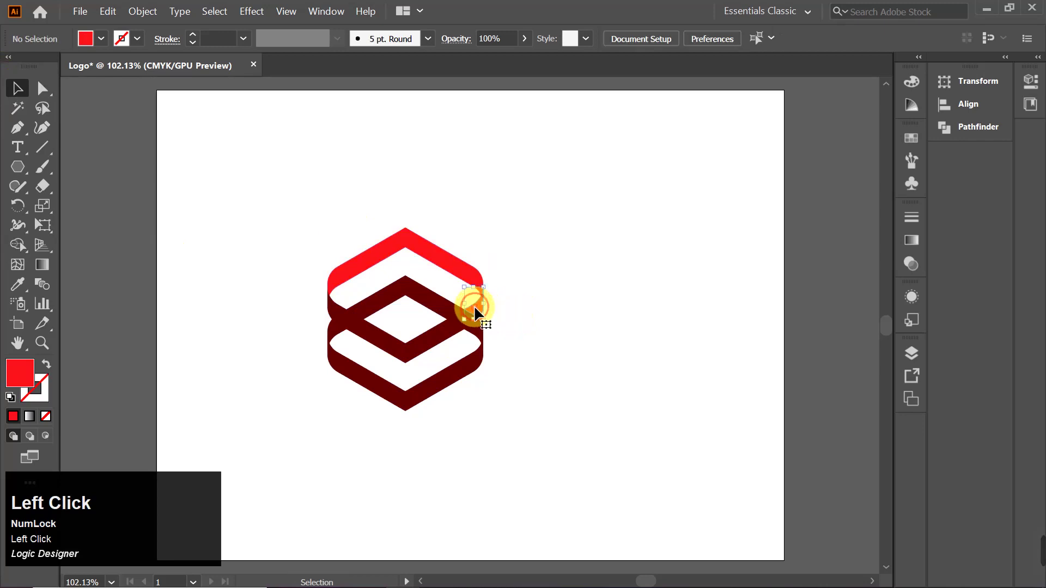
{"action": "left_click", "coordinate": [427, 343], "text": "shift"}
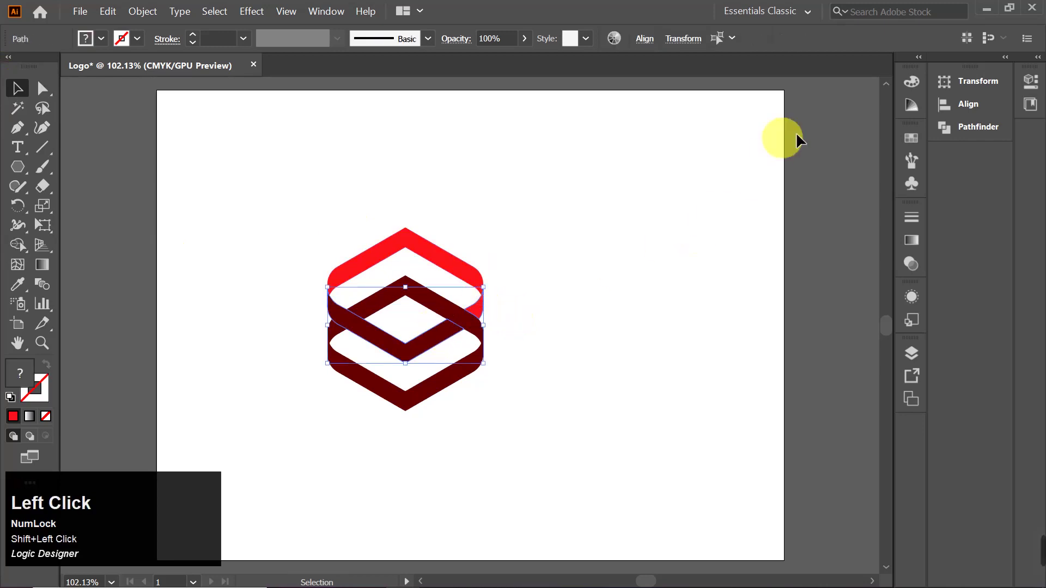
{"action": "left_click", "coordinate": [976, 126]}
{"action": "left_click", "coordinate": [756, 119]}
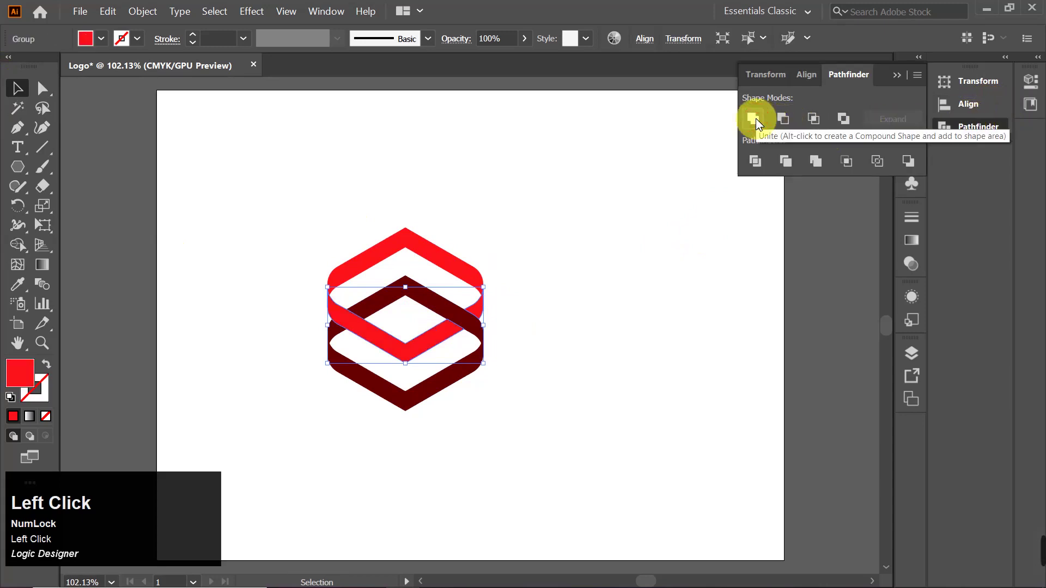
{"action": "left_click", "coordinate": [618, 289]}
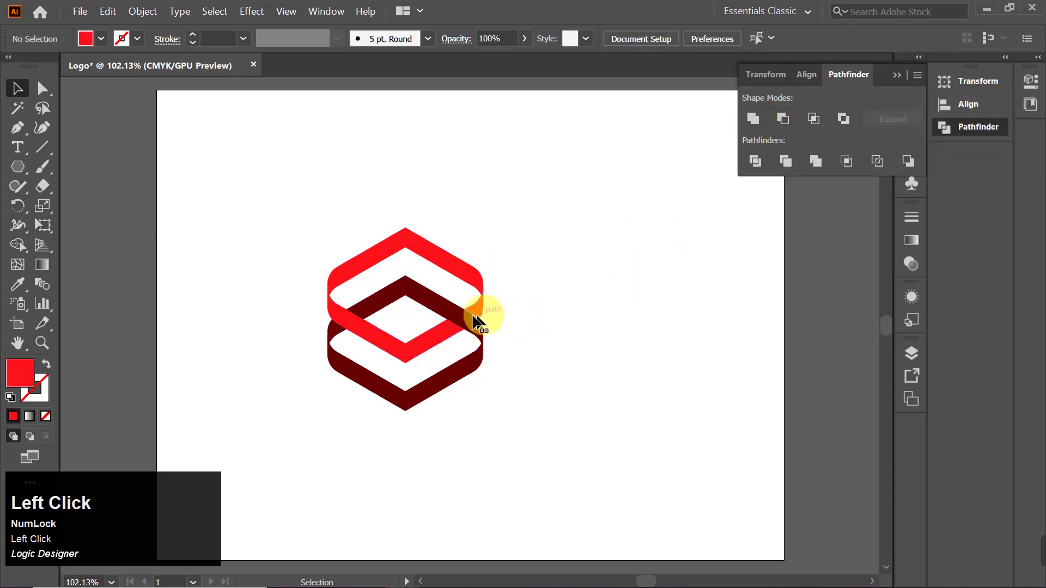
- Unite the lower pair's dark red top chevron with its separate left end piece
{"action": "left_click", "coordinate": [460, 312]}
{"action": "left_click", "coordinate": [332, 335], "text": "shift"}
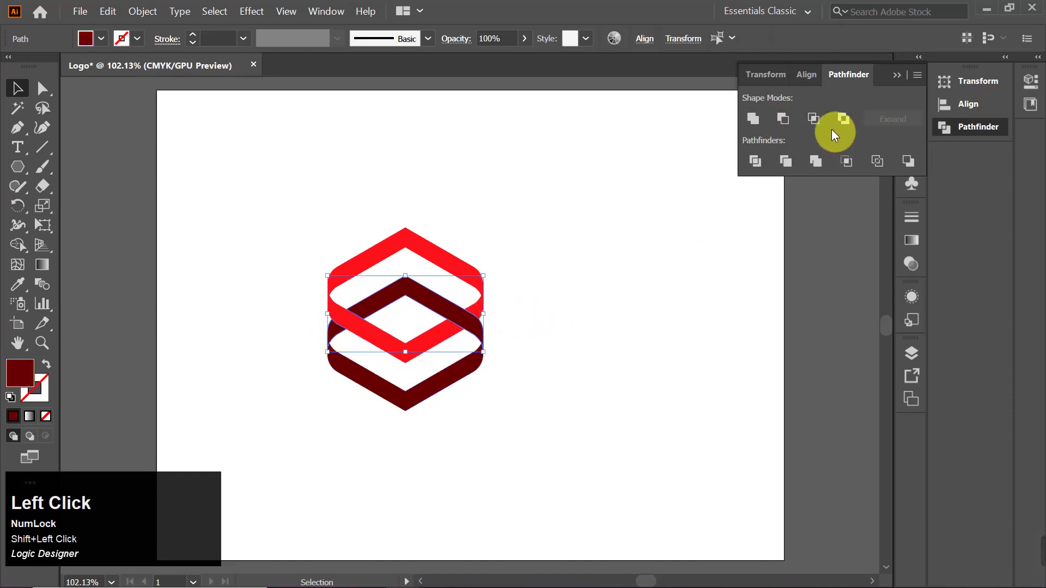
{"action": "left_click", "coordinate": [755, 122]}
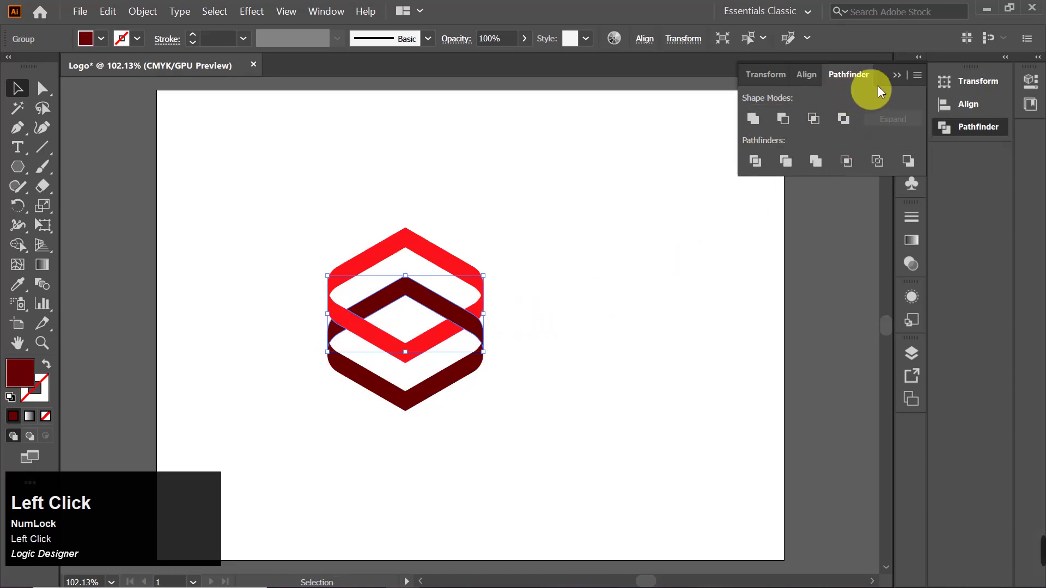
{"action": "left_click", "coordinate": [898, 78]}
{"action": "left_click", "coordinate": [602, 215]}
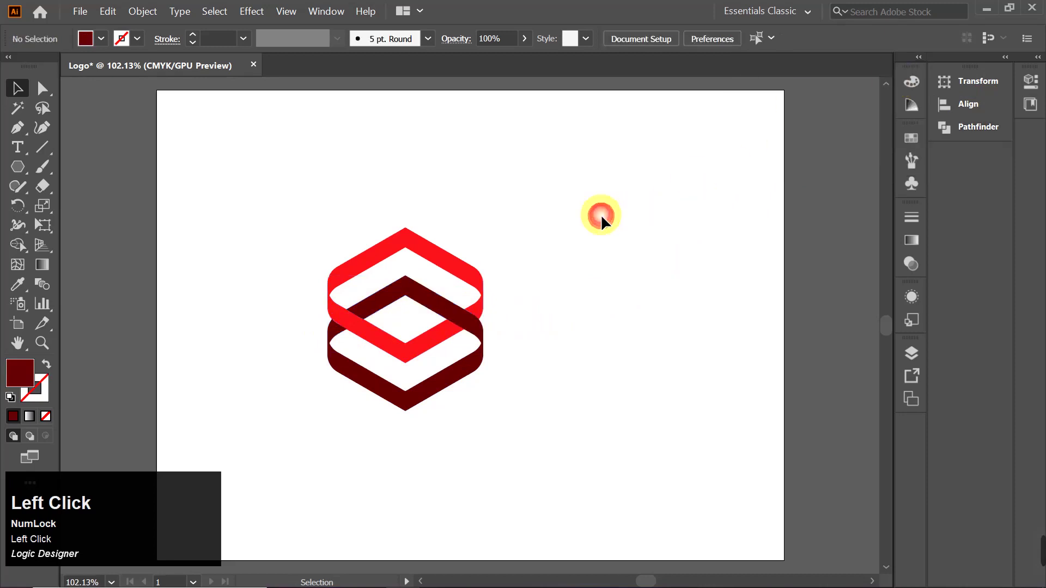
- Fill the topmost chevron with a linear gradient whose left stop is C=35 M=100 Y=35 K=10 and right stop is magenta
{"action": "left_click", "coordinate": [423, 260]}
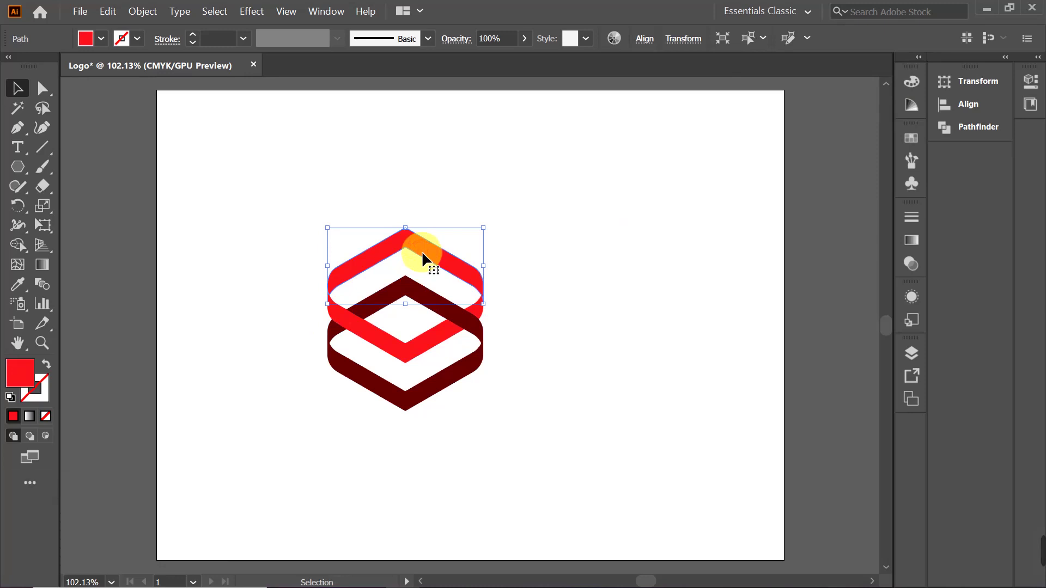
{"action": "left_click", "coordinate": [912, 244]}
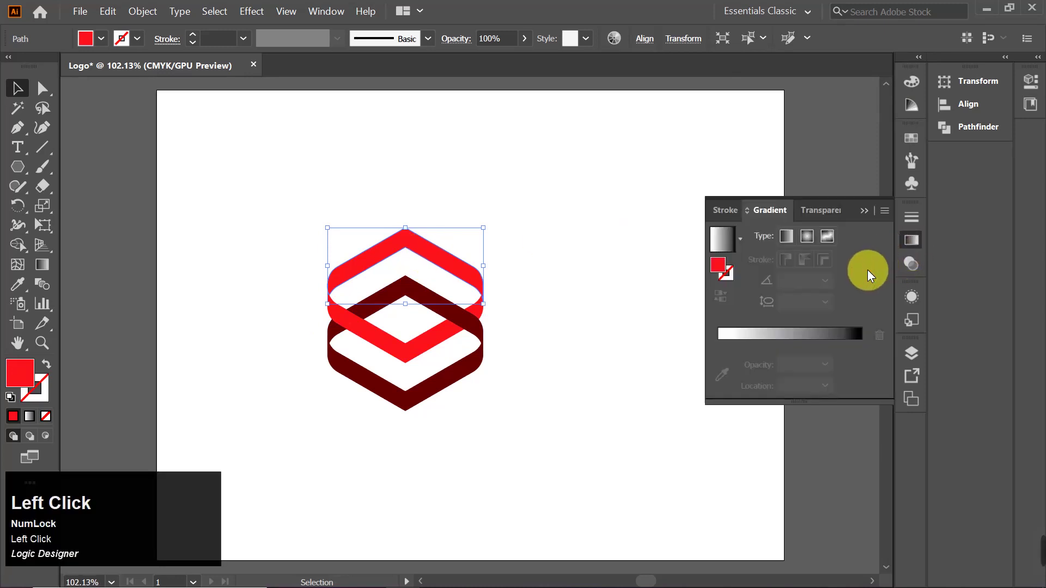
{"action": "left_click", "coordinate": [806, 333]}
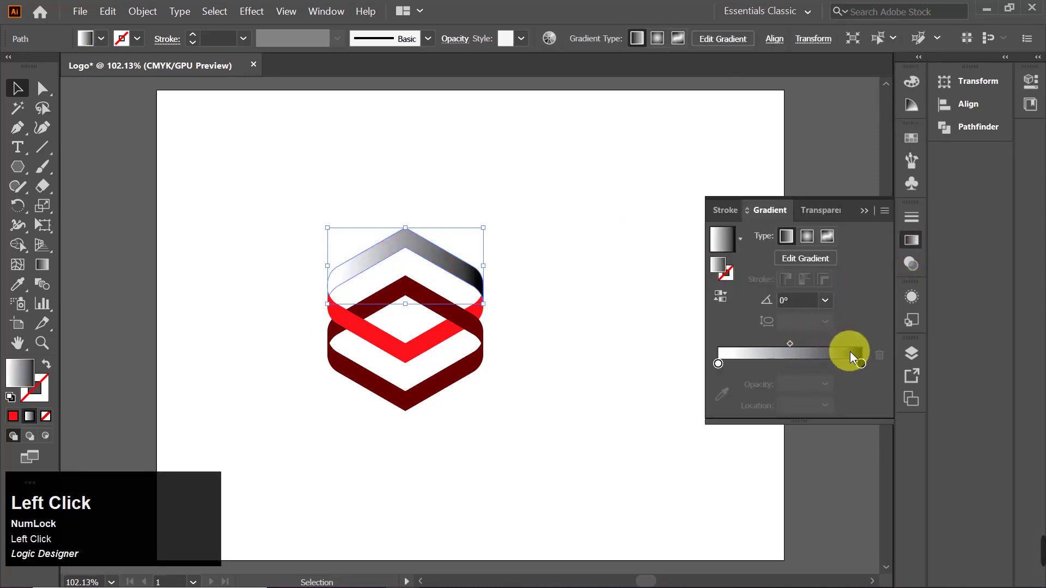
{"action": "double_click", "coordinate": [861, 364]}
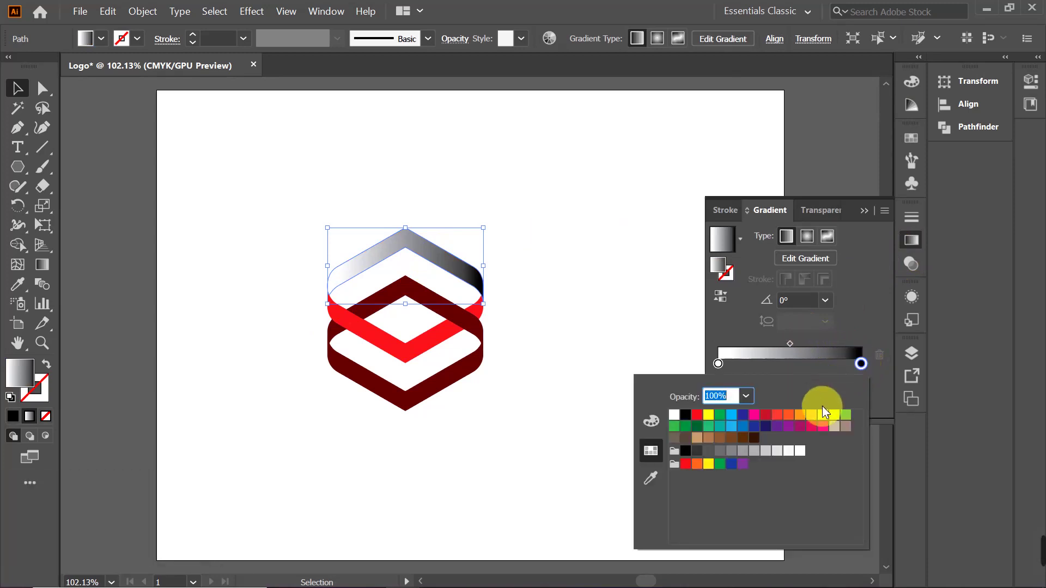
{"action": "left_click", "coordinate": [753, 416]}
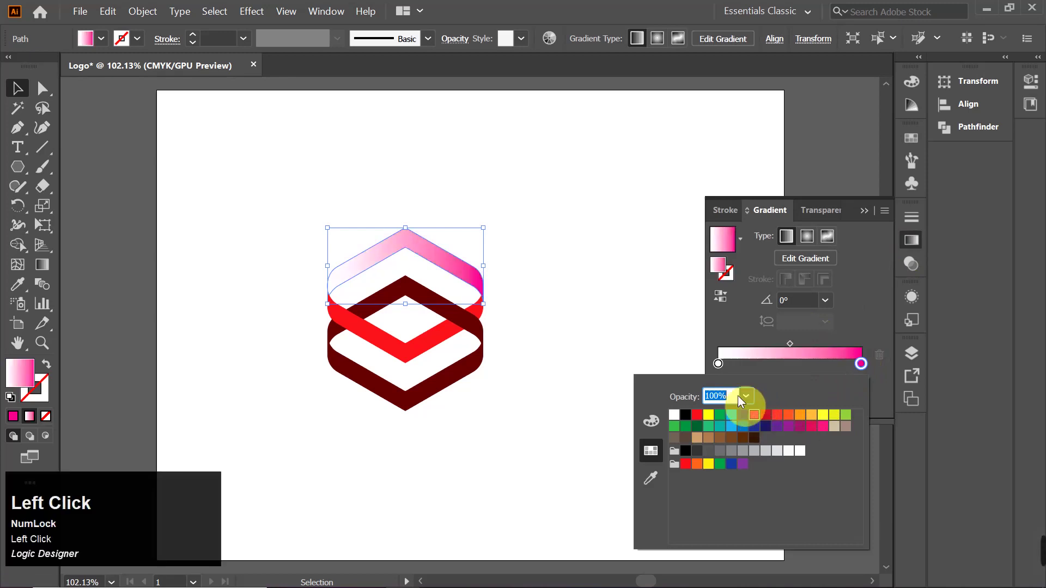
{"action": "double_click", "coordinate": [718, 363]}
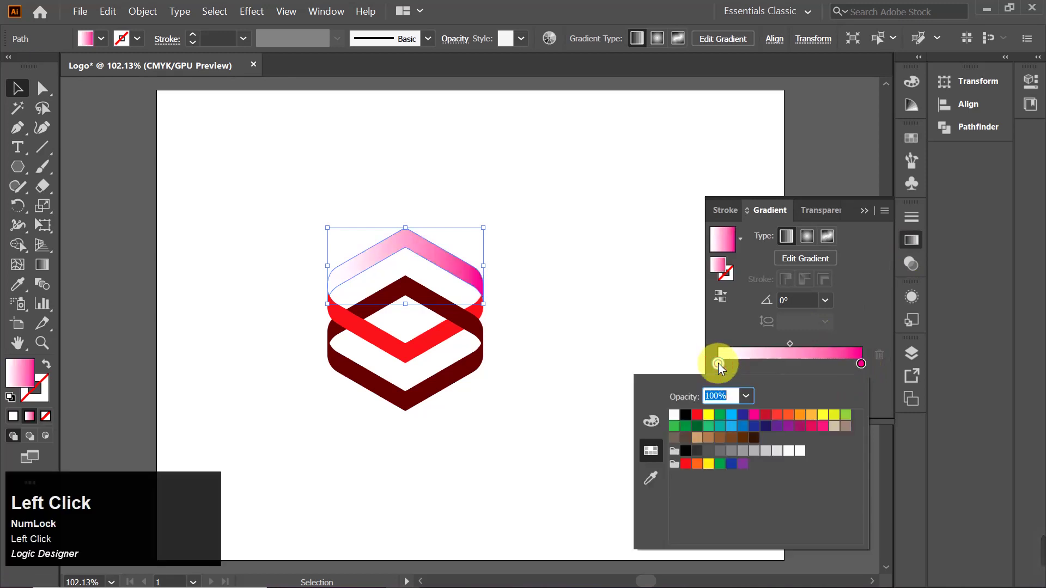
{"action": "left_click", "coordinate": [800, 425]}
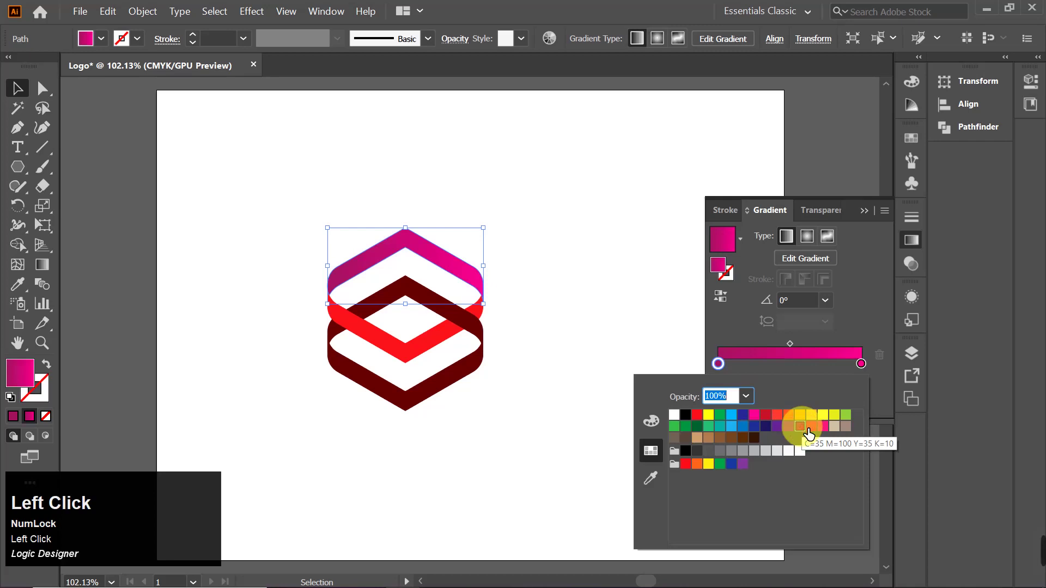
- Move the top chevron's gradient midpoint to about 36% and recolour its right stop with the C=0 M=95 Y=20 K=0 swatch
{"action": "left_click", "coordinate": [790, 342]}
{"action": "left_click_drag", "start_coordinate": [789, 342], "coordinate": [769, 342]}
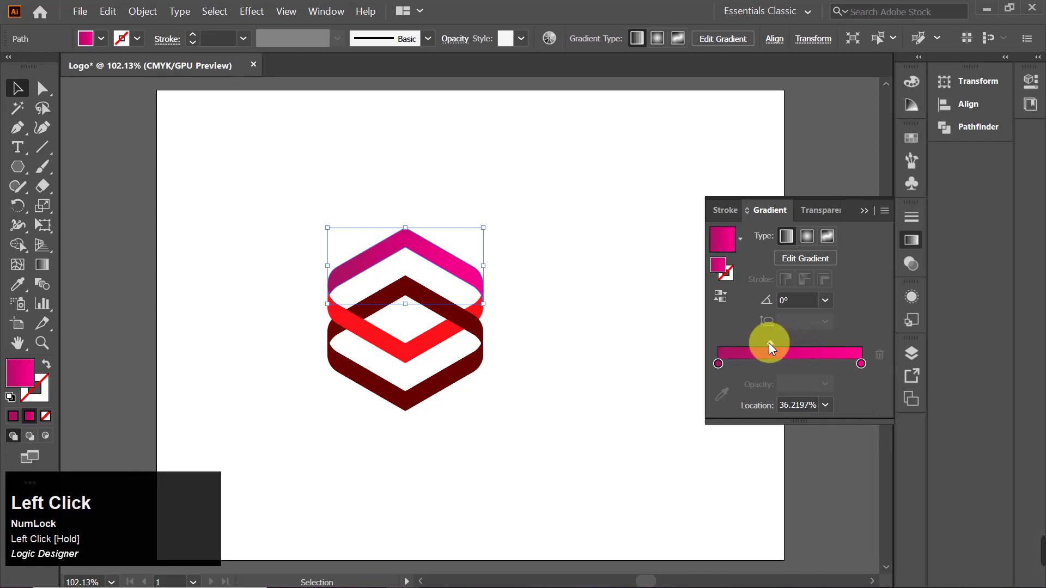
{"action": "double_click", "coordinate": [861, 364]}
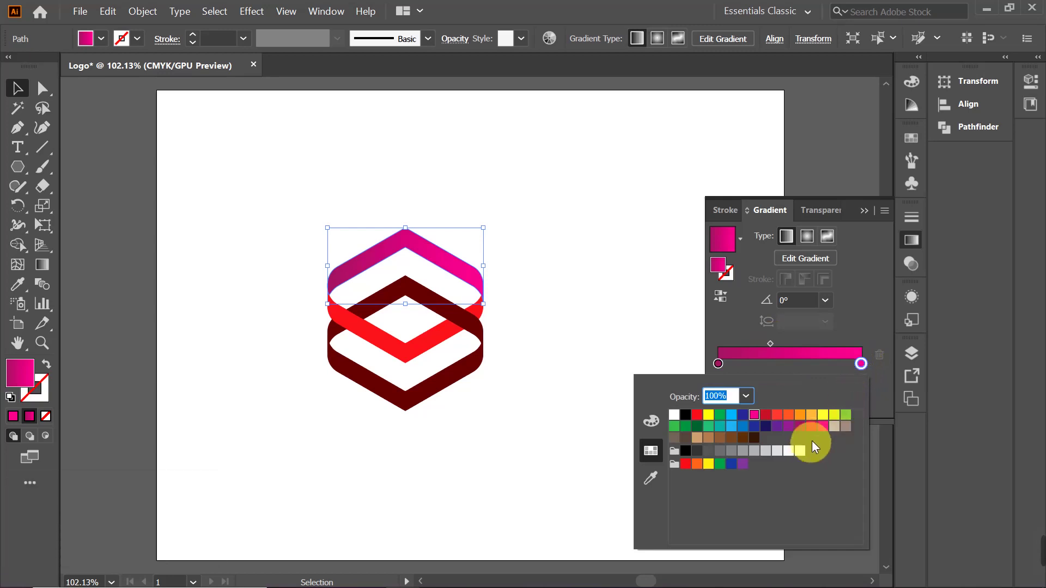
{"action": "left_click", "coordinate": [827, 432]}
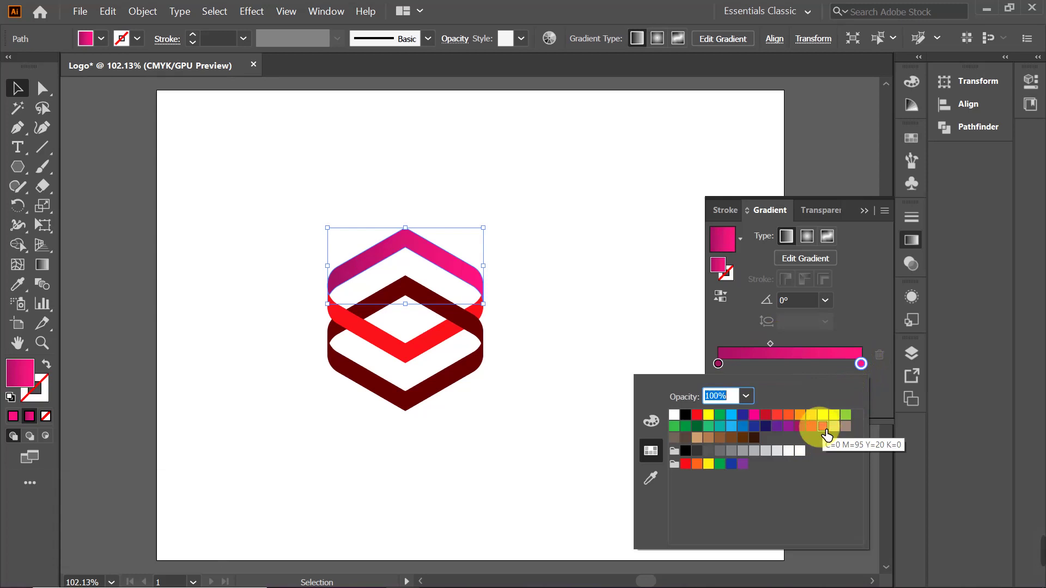
{"action": "left_click", "coordinate": [770, 342]}
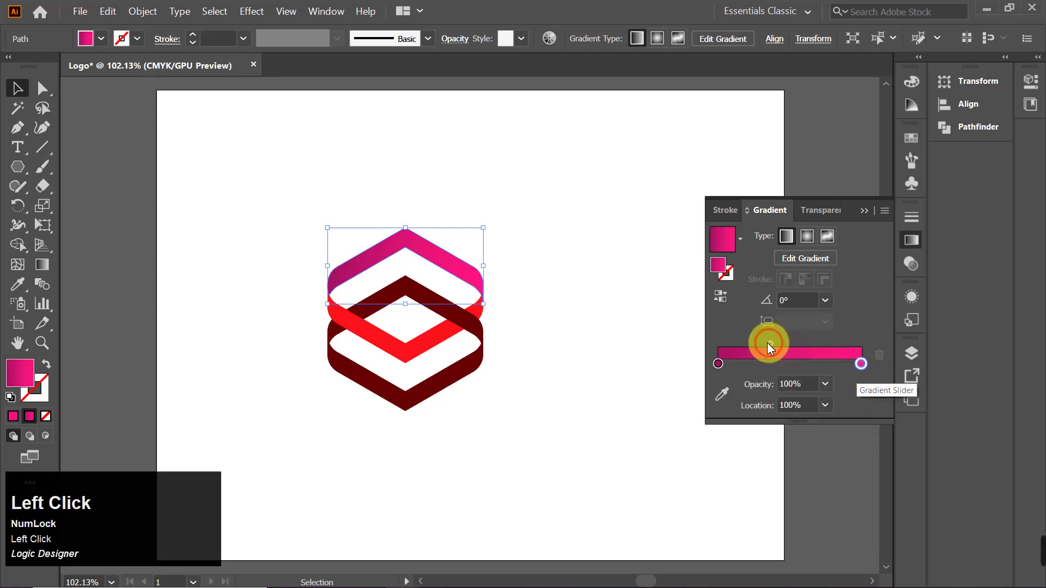
- Set the top chevron's gradient midpoint to about 15% and give the upper pair's bottom chevron the reversed gradient with its midpoint at about 72%
{"action": "left_click_drag", "start_coordinate": [770, 344], "coordinate": [739, 339]}
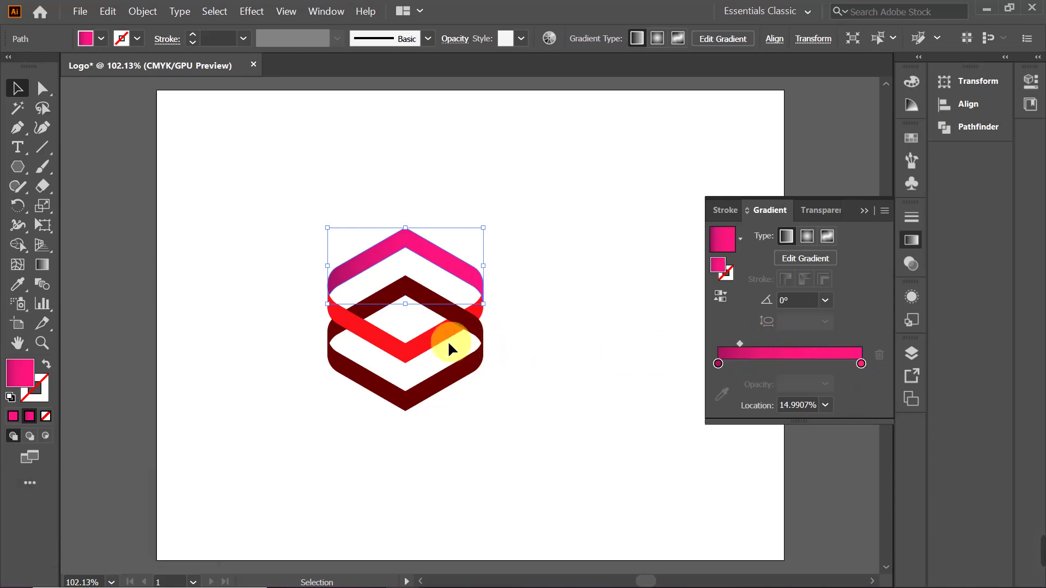
{"action": "left_click", "coordinate": [431, 339]}
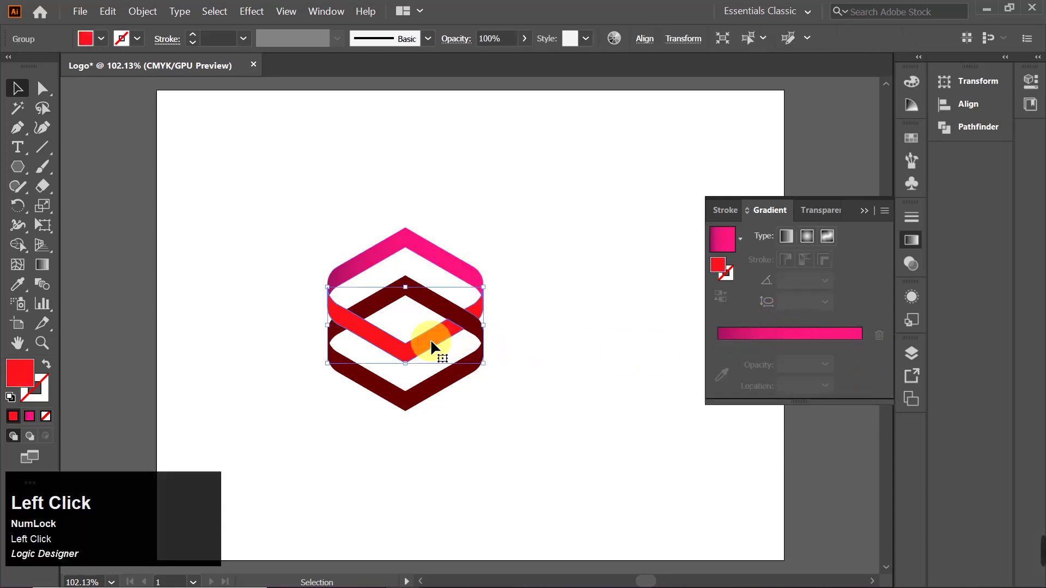
{"action": "left_click", "coordinate": [754, 333]}
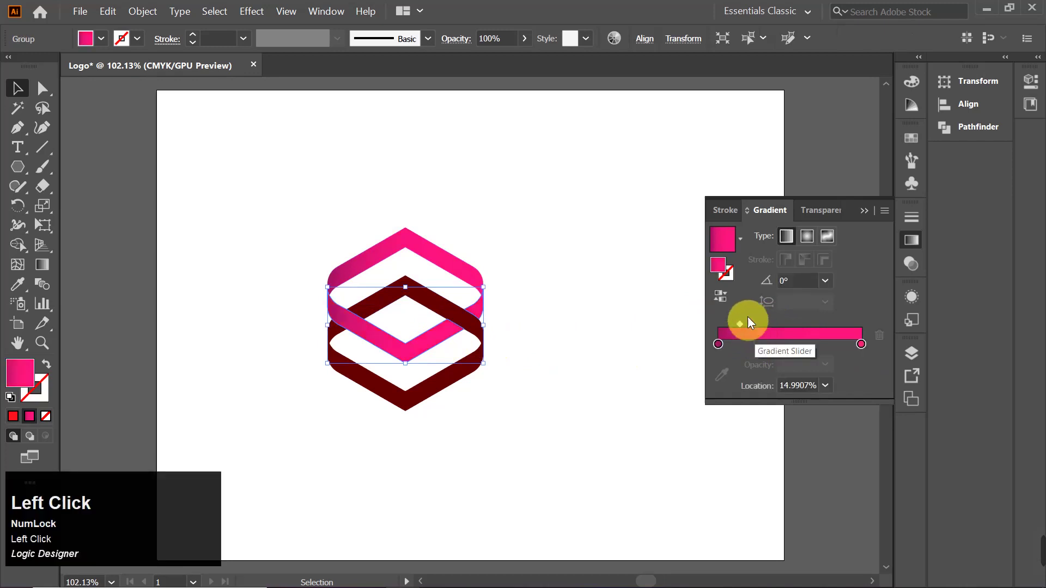
{"action": "left_click", "coordinate": [718, 294]}
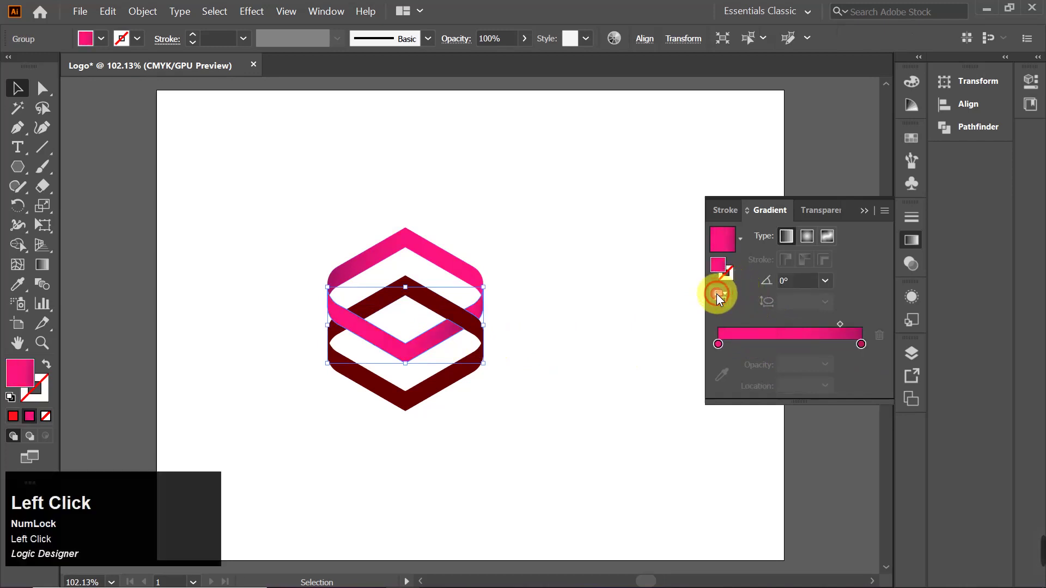
{"action": "left_click_drag", "start_coordinate": [838, 326], "coordinate": [820, 328]}
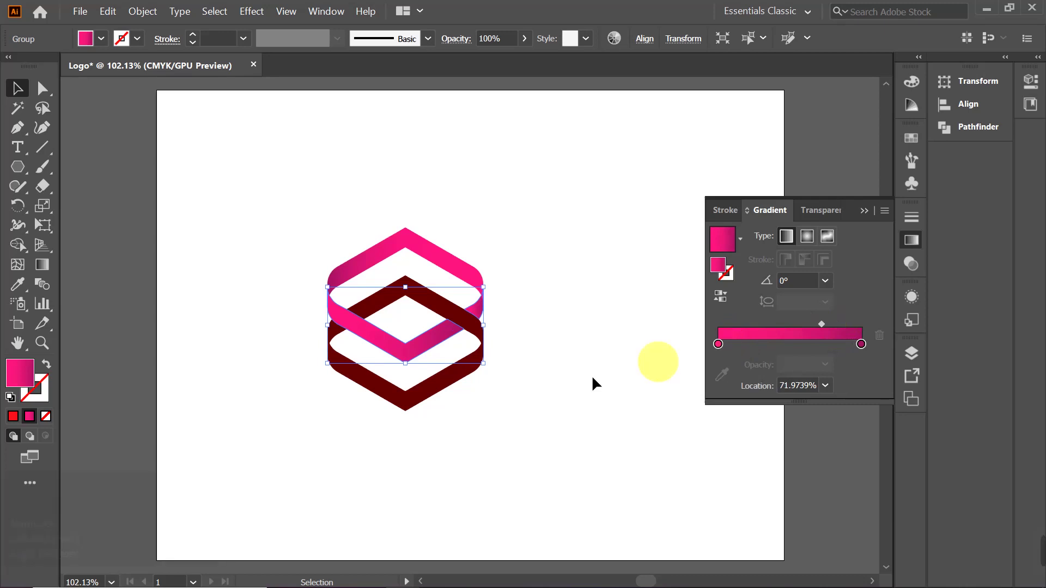
- Fill the lower pair's top chevron with the same gradient, reverse it and set its midpoint to about 17%
{"action": "left_click", "coordinate": [443, 312]}
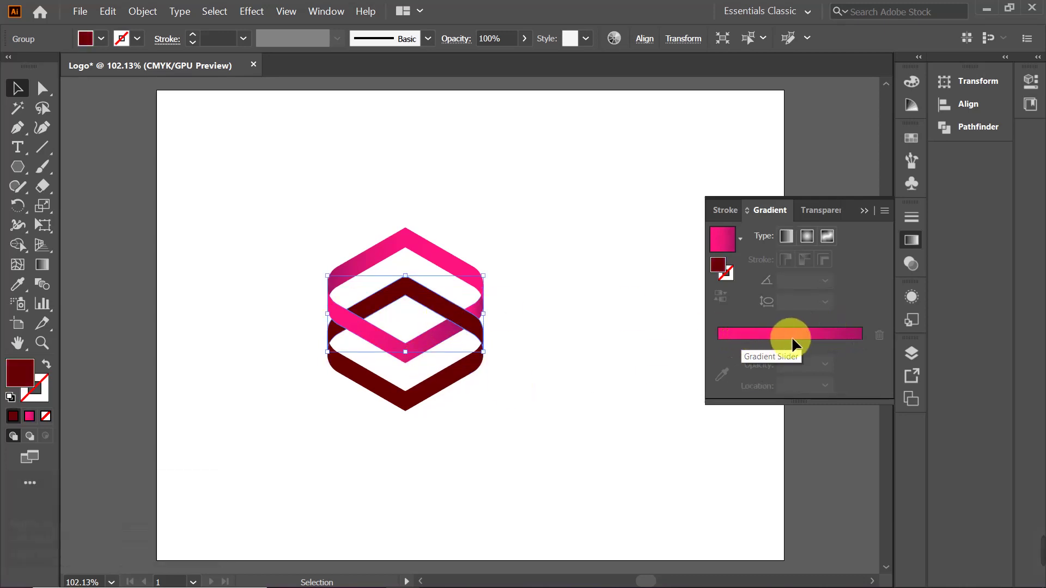
{"action": "left_click", "coordinate": [811, 337]}
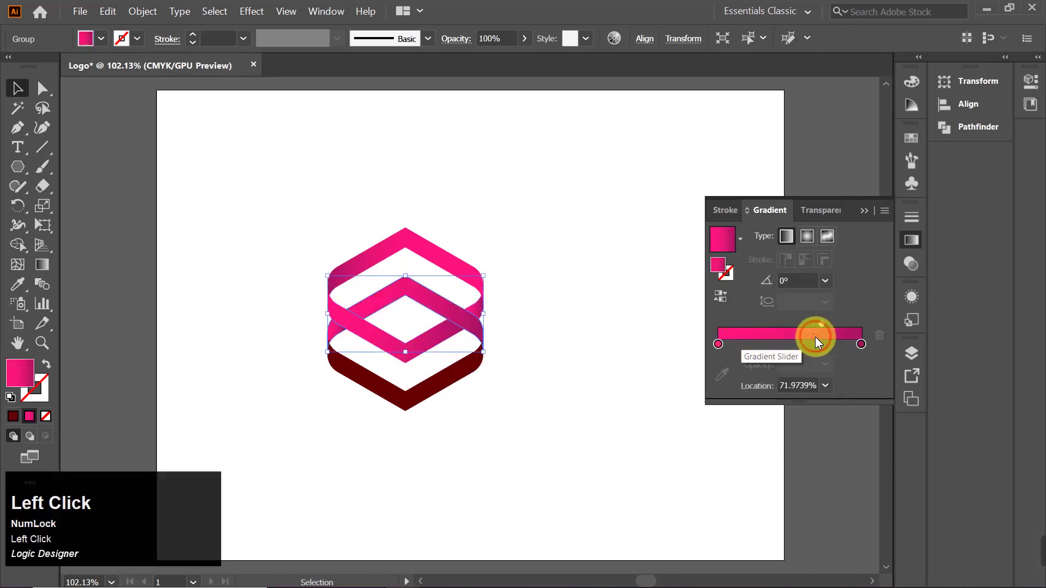
{"action": "left_click", "coordinate": [717, 299]}
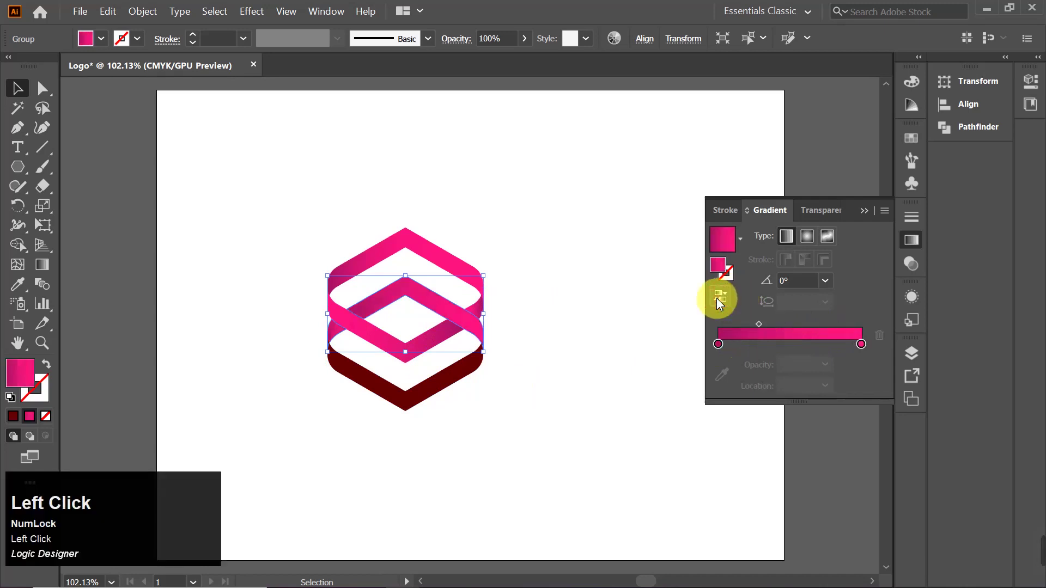
{"action": "left_click_drag", "start_coordinate": [760, 325], "coordinate": [742, 322]}
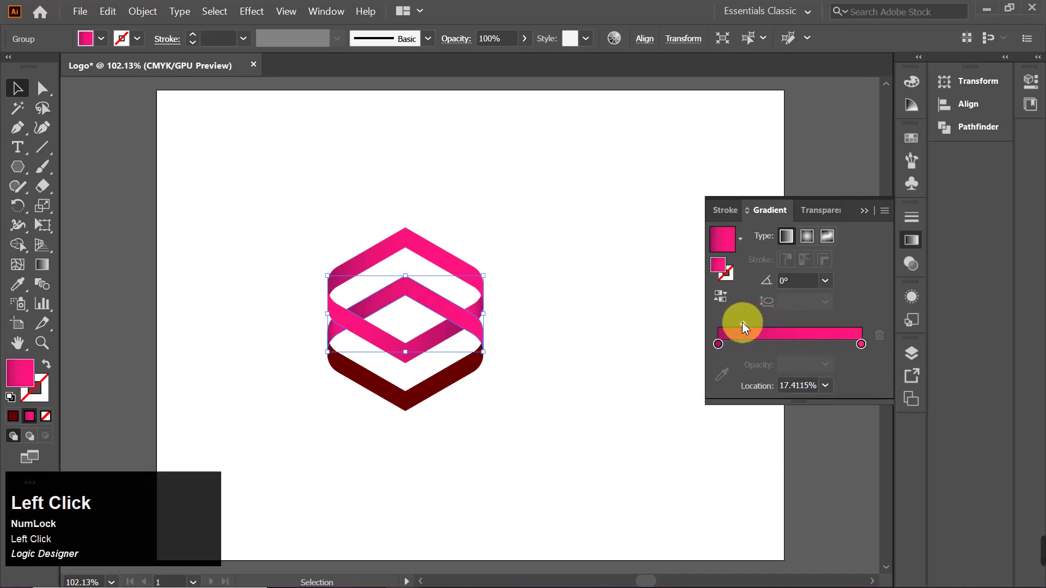
- Fill the bottommost chevron with the pink gradient and reverse it so the dark end lies on the right
{"action": "left_click", "coordinate": [451, 373]}
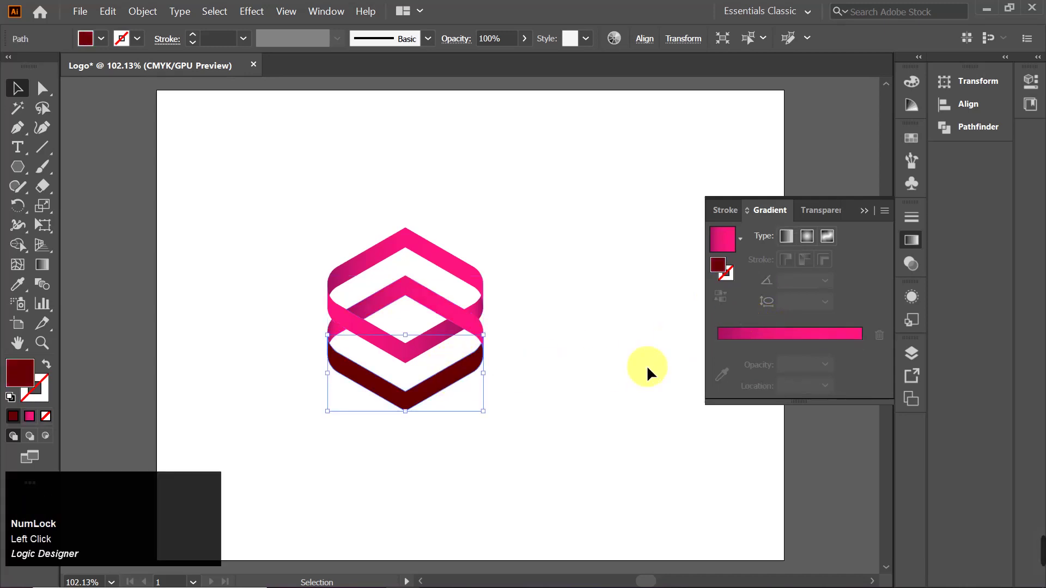
{"action": "left_click", "coordinate": [794, 330]}
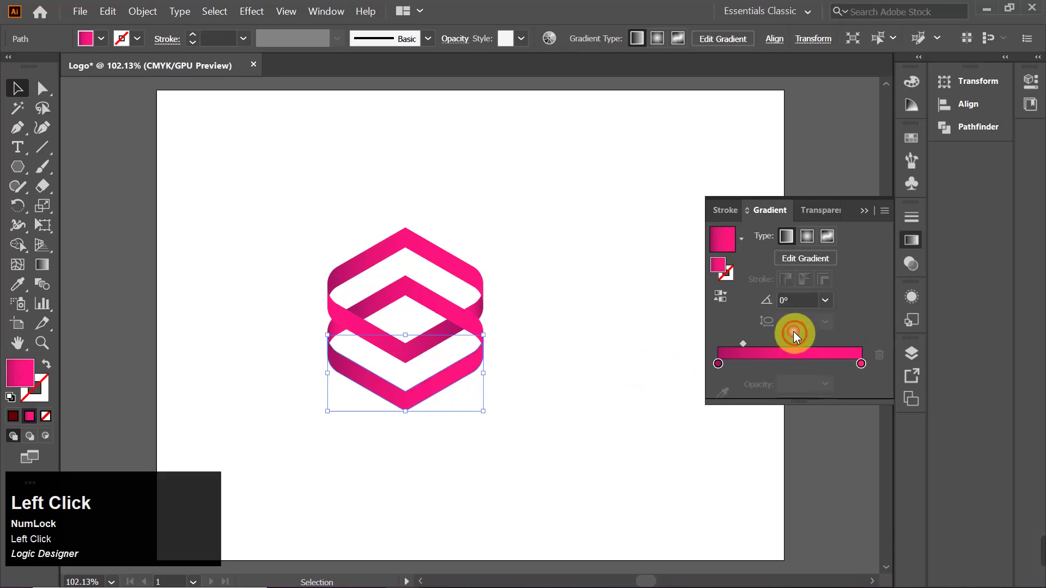
{"action": "left_click", "coordinate": [723, 296]}
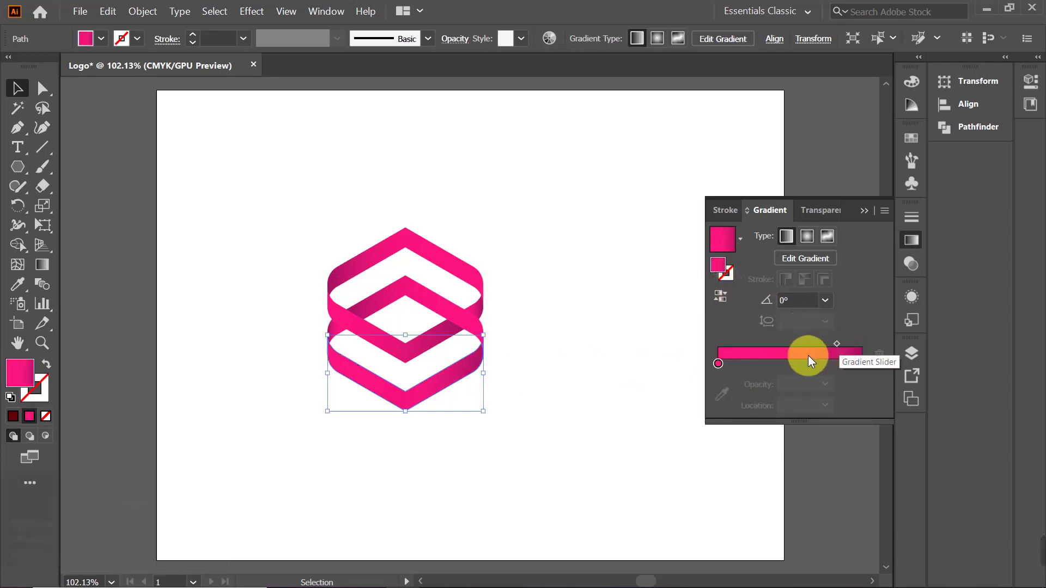
- Move the whole logo up and slightly left, close to the artboard's upper edge
{"action": "left_click_drag", "start_coordinate": [356, 226], "coordinate": [573, 431]}
{"action": "left_click_drag", "start_coordinate": [406, 290], "coordinate": [386, 177]}
{"action": "left_click", "coordinate": [525, 236]}
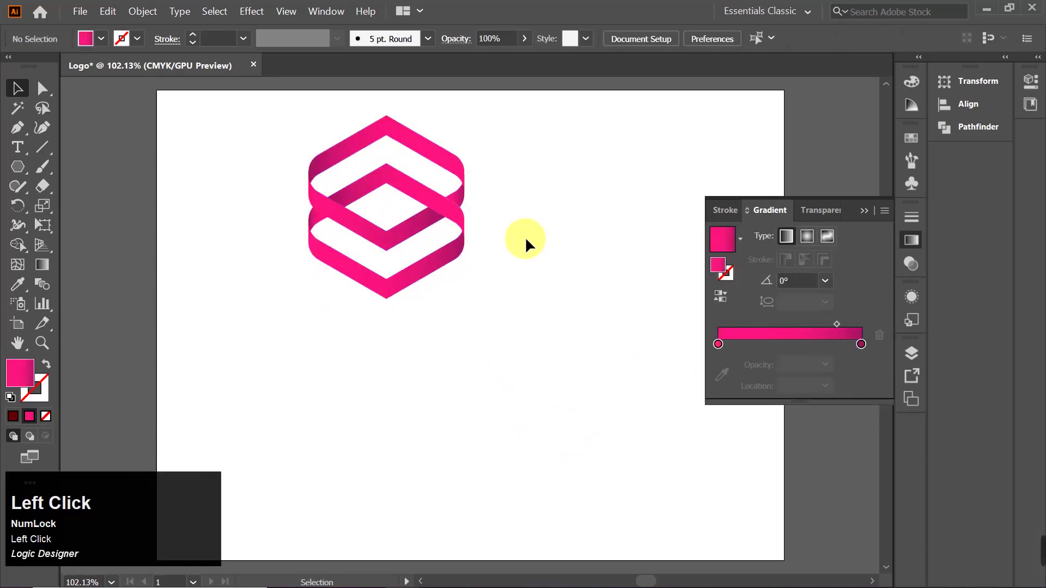
{"action": "left_click_drag", "start_coordinate": [309, 137], "coordinate": [544, 263]}
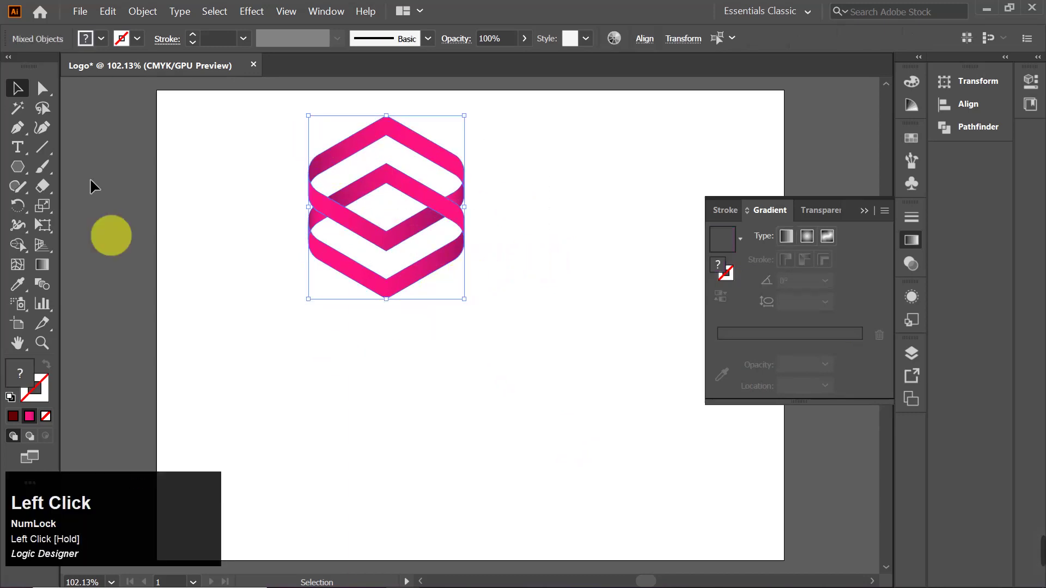
- Add the text "Logic Designer" directly below the logo
{"action": "left_click", "coordinate": [17, 145]}
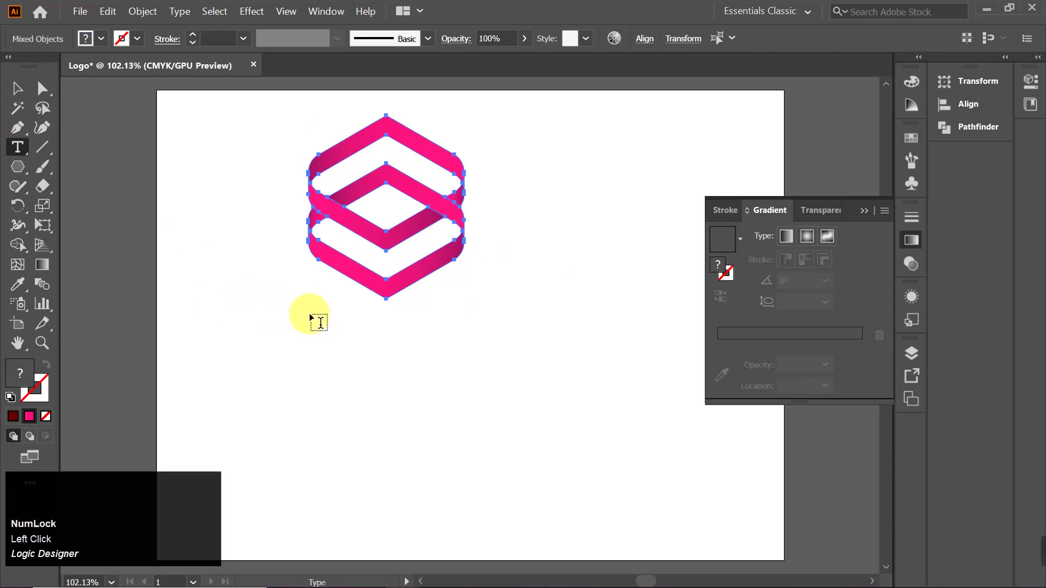
{"action": "left_click", "coordinate": [309, 317]}
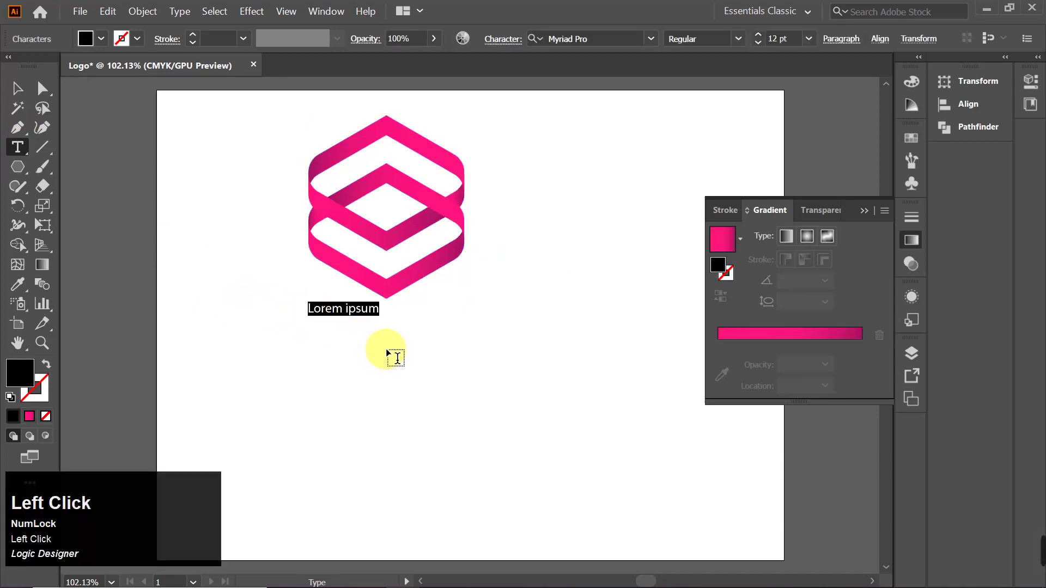
{"action": "type", "text": "Lo"}
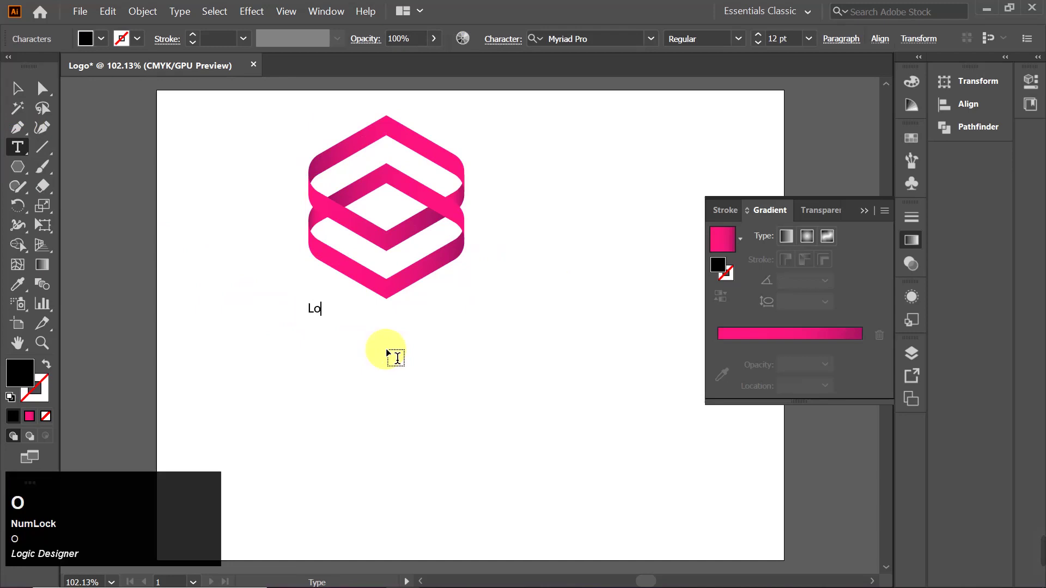
{"action": "type", "text": "gic Des"}
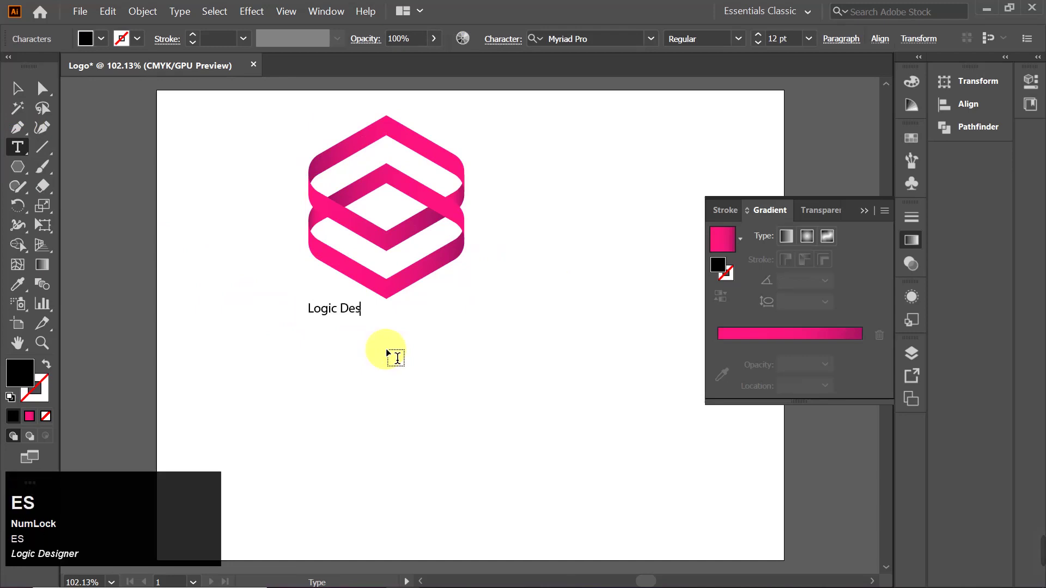
{"action": "type", "text": "igner"}
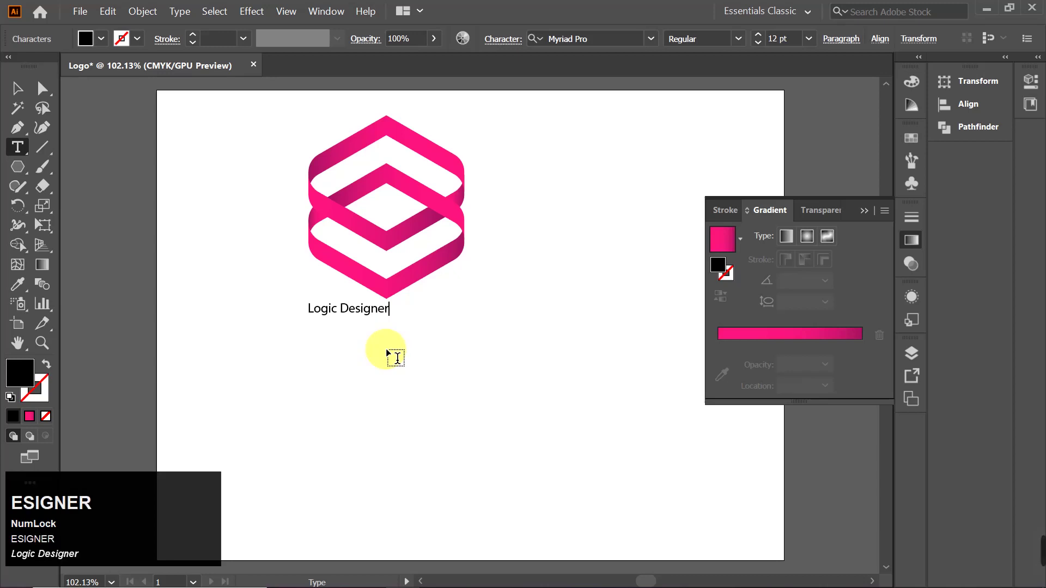
- Change the font of the whole "Logic Designer" text to Bahnschrift and collapse the gradient settings
{"action": "left_click", "coordinate": [381, 309]}
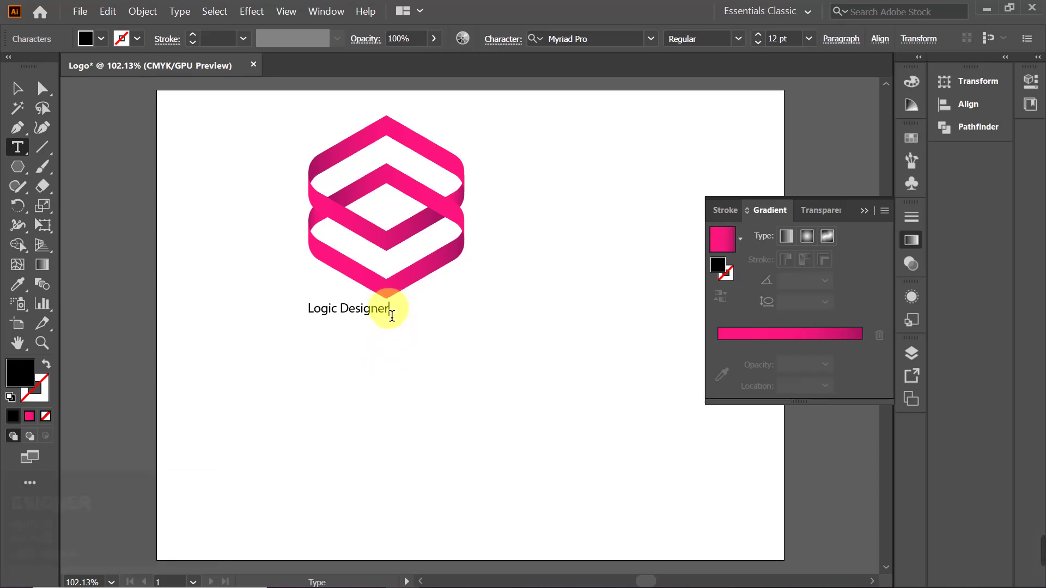
{"action": "left_click_drag", "start_coordinate": [381, 309], "coordinate": [304, 309]}
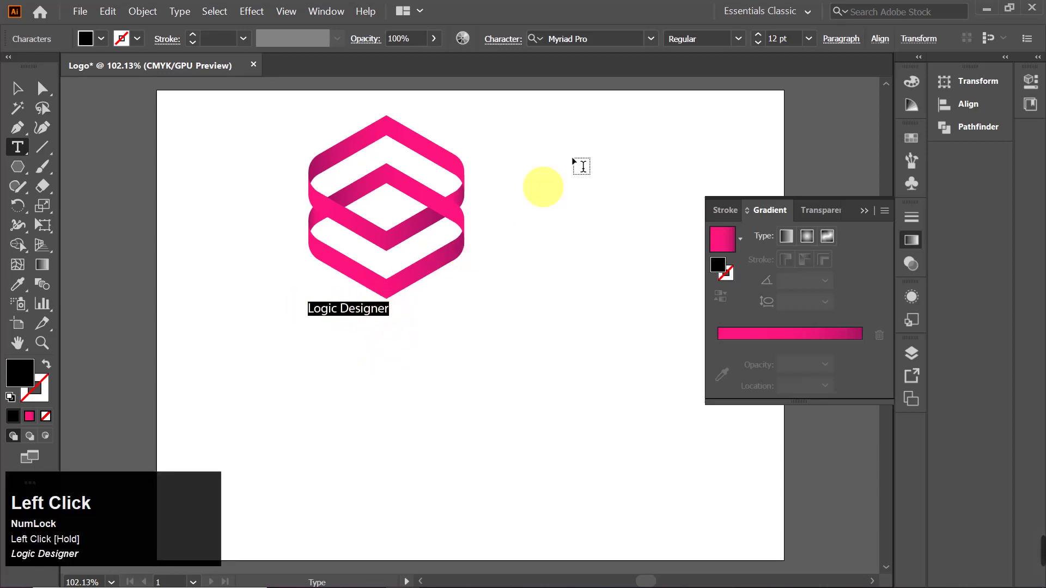
{"action": "left_click", "coordinate": [650, 38]}
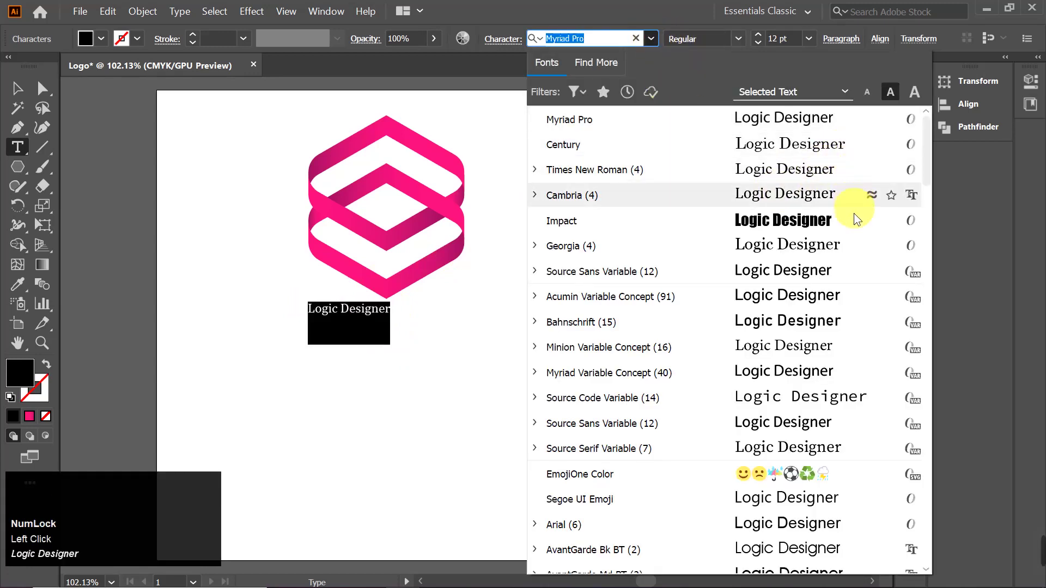
{"action": "left_click", "coordinate": [841, 330]}
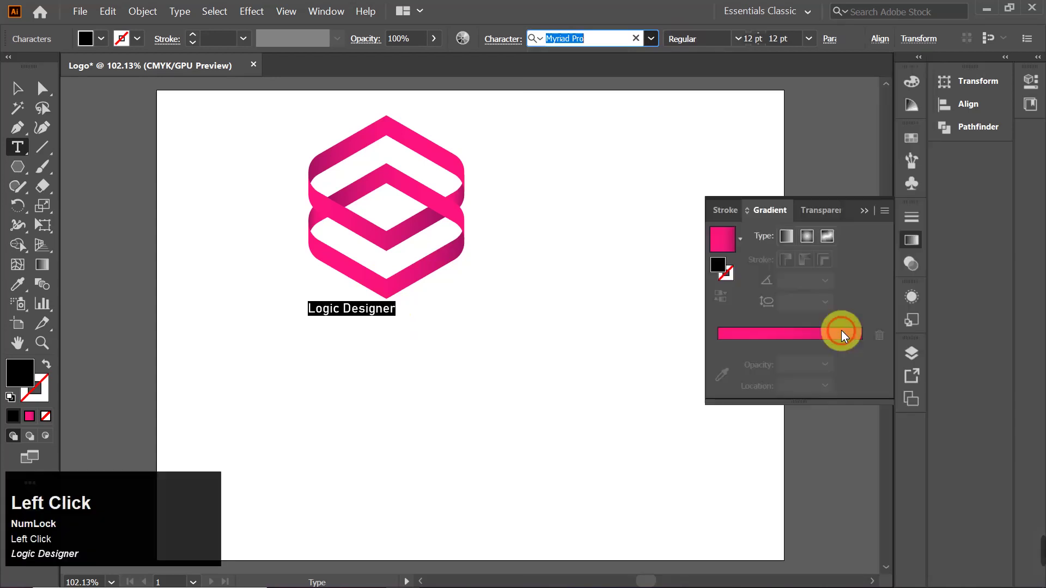
{"action": "left_click", "coordinate": [865, 213]}
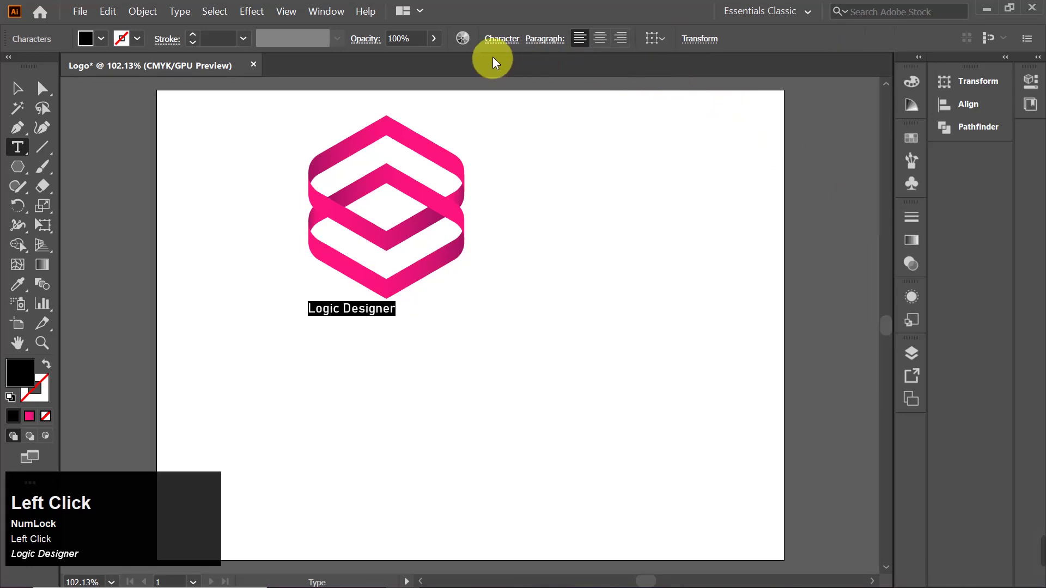
- Set the "Logic Designer" text's font size to 18 pt and its tracking to 7
{"action": "left_click", "coordinate": [498, 42]}
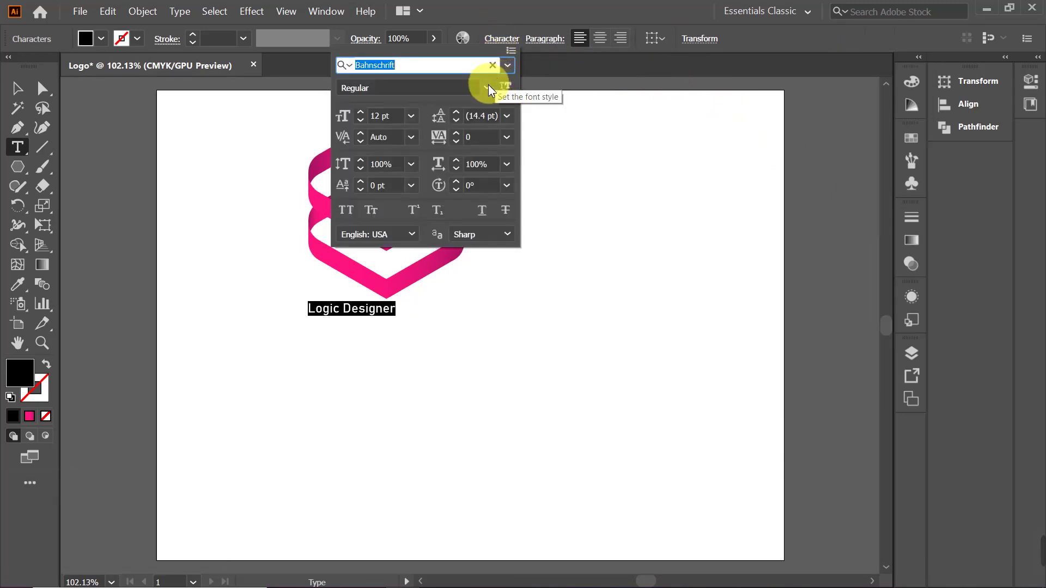
{"action": "left_click", "coordinate": [507, 116]}
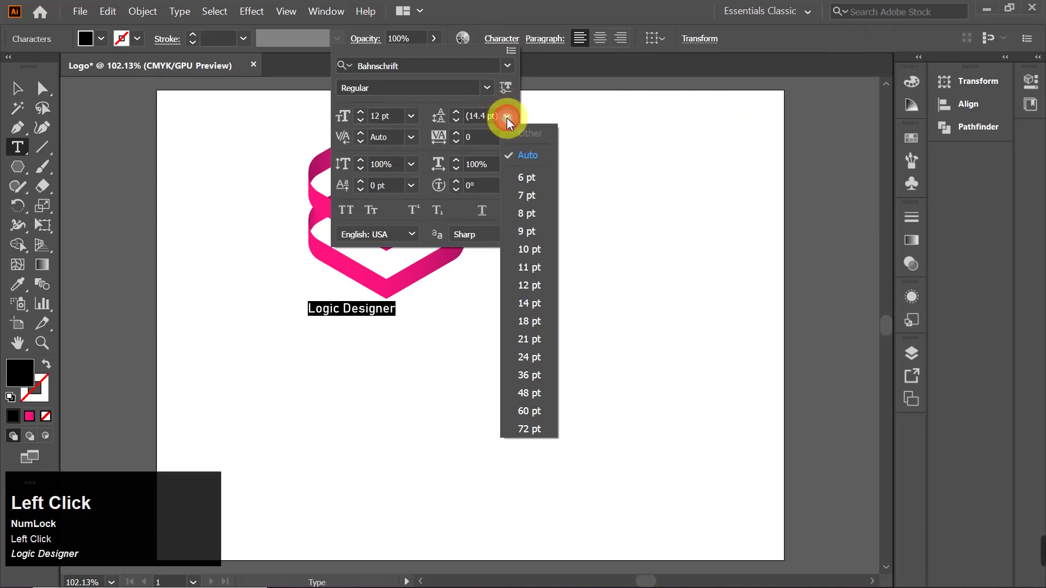
{"action": "left_click", "coordinate": [408, 117]}
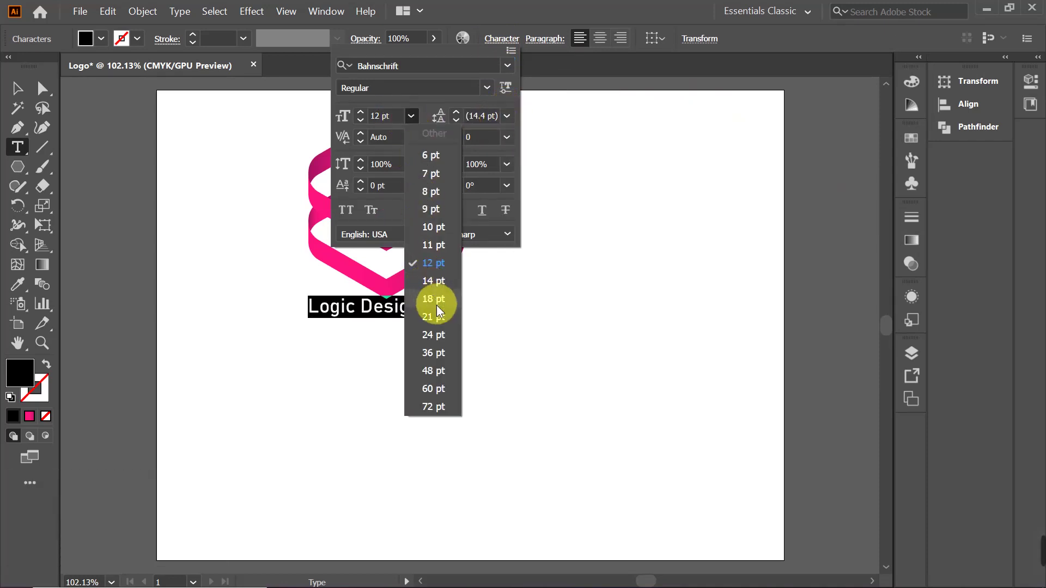
{"action": "left_click", "coordinate": [438, 299]}
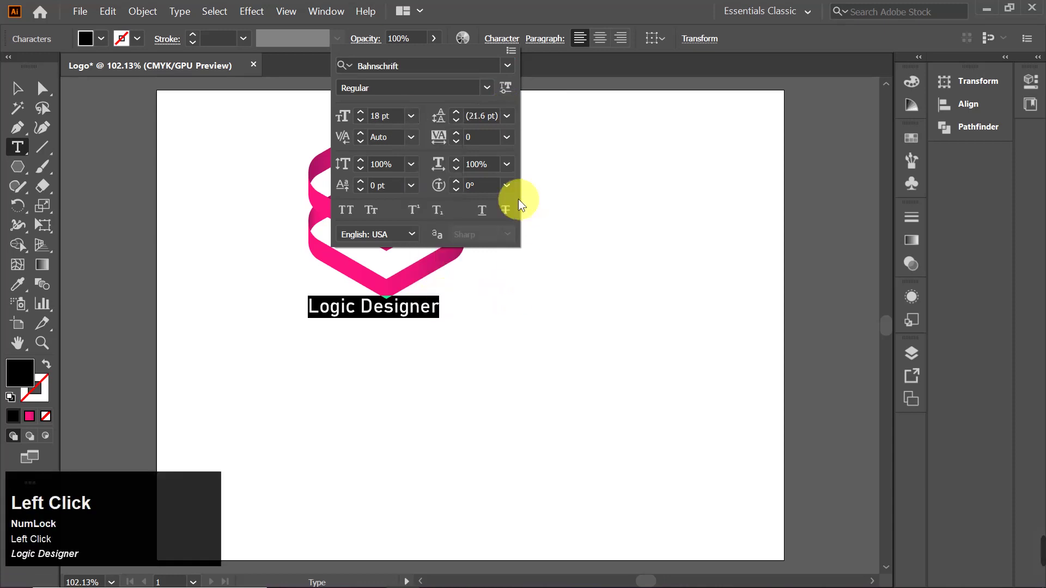
{"action": "left_click", "coordinate": [459, 132]}
{"action": "left_click", "coordinate": [459, 132]}
{"action": "left_click", "coordinate": [459, 131]}
{"action": "left_click", "coordinate": [458, 132]}
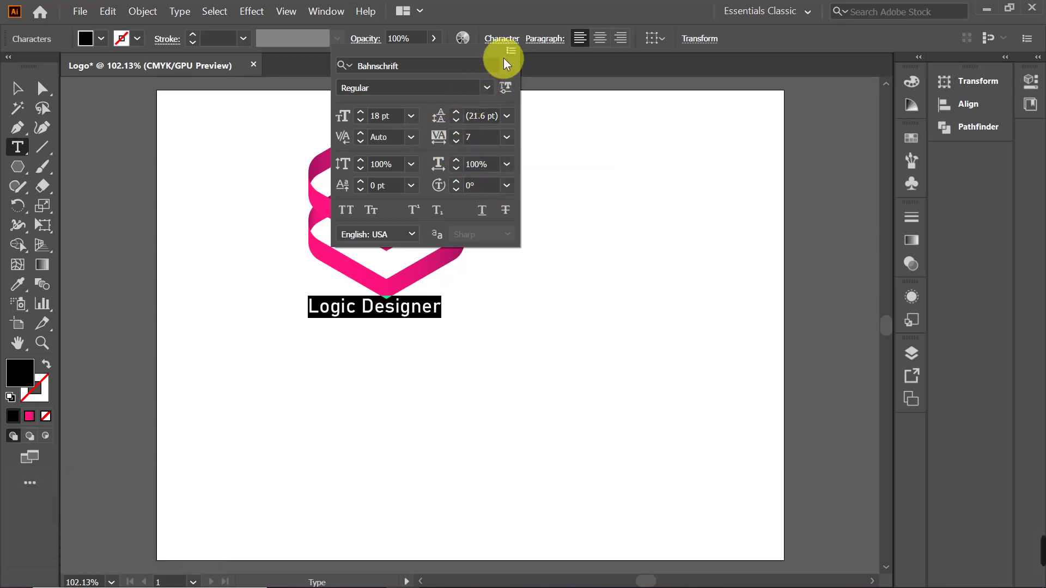
{"action": "left_click", "coordinate": [545, 64]}
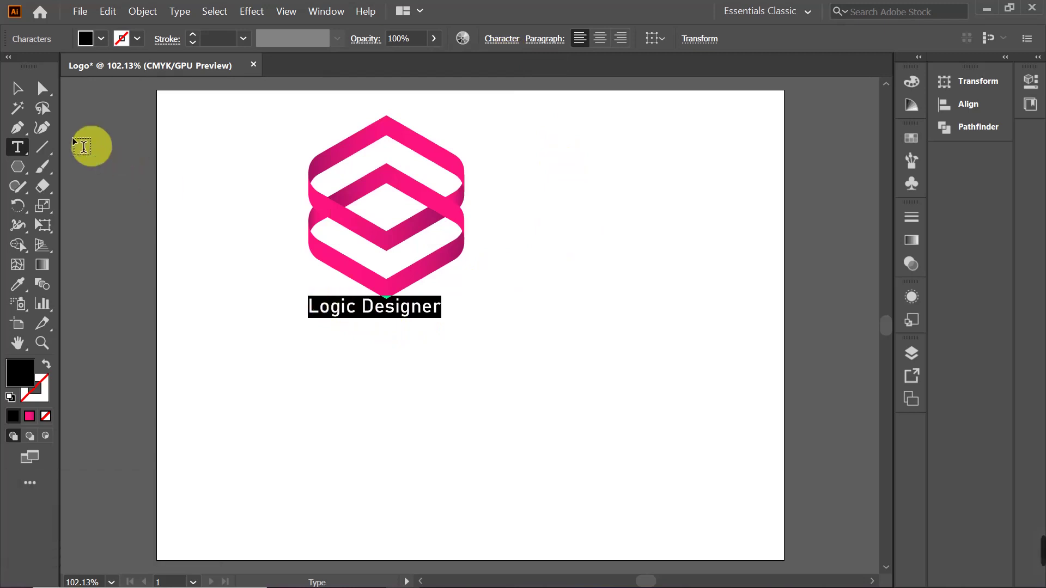
- Move the text slightly down and right beneath the logo, and align the logo and text on their horizontal centers
{"action": "left_click", "coordinate": [17, 92]}
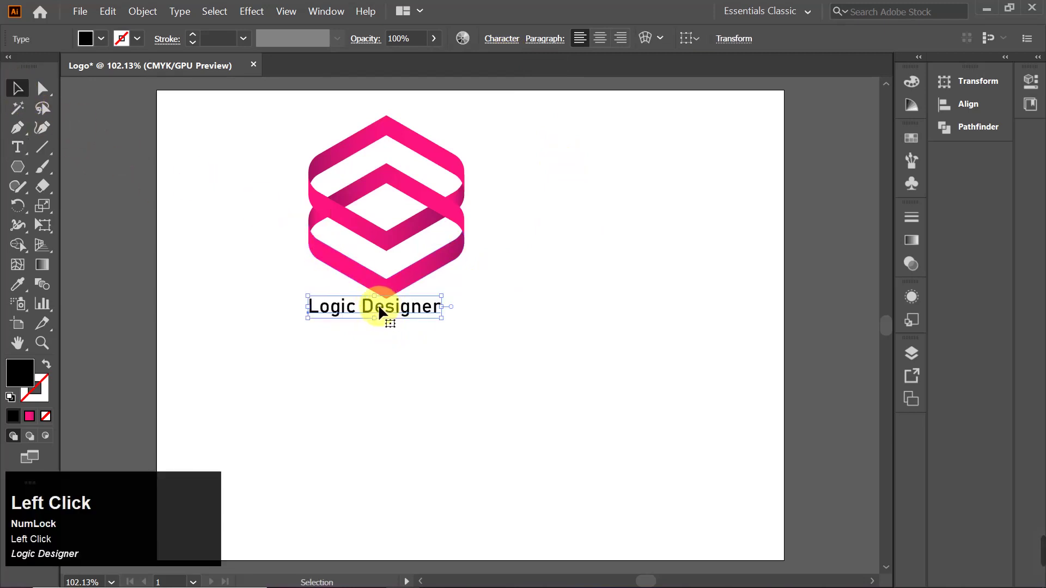
{"action": "left_click_drag", "start_coordinate": [378, 305], "coordinate": [388, 309]}
{"action": "left_click_drag", "start_coordinate": [289, 136], "coordinate": [580, 395]}
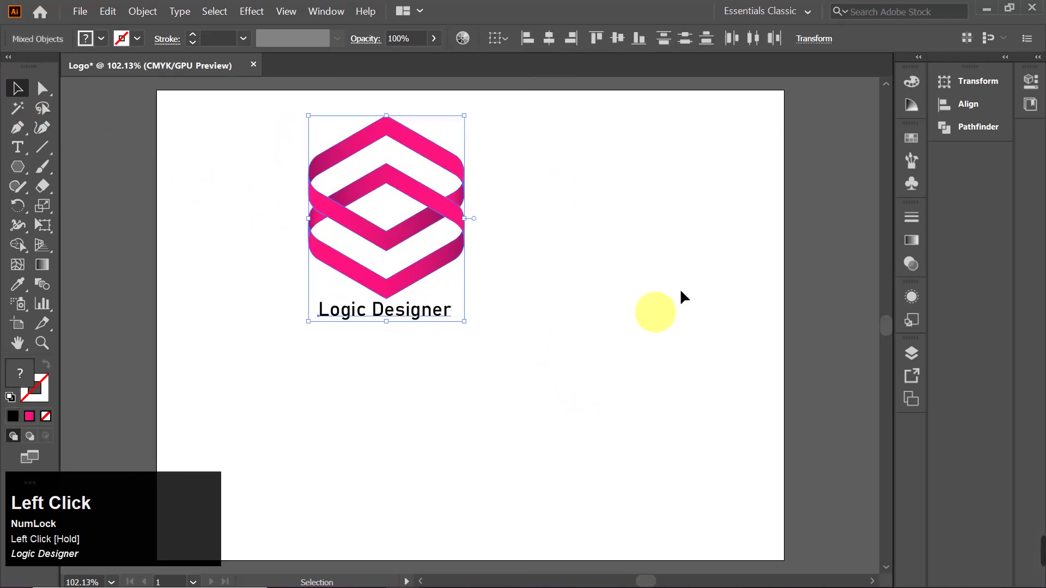
{"action": "left_click", "coordinate": [982, 106]}
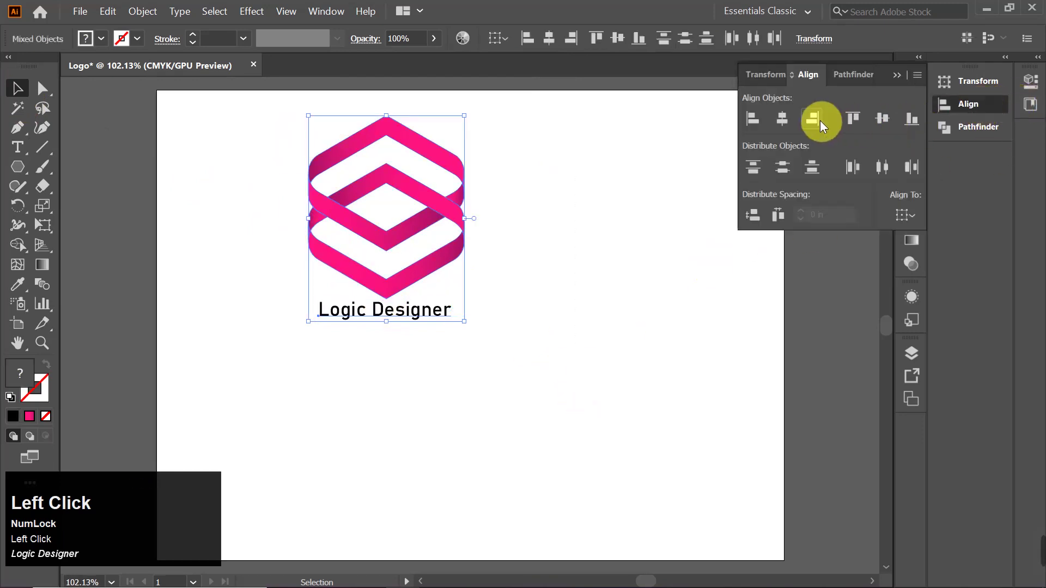
{"action": "left_click", "coordinate": [785, 116]}
{"action": "left_click", "coordinate": [555, 250]}
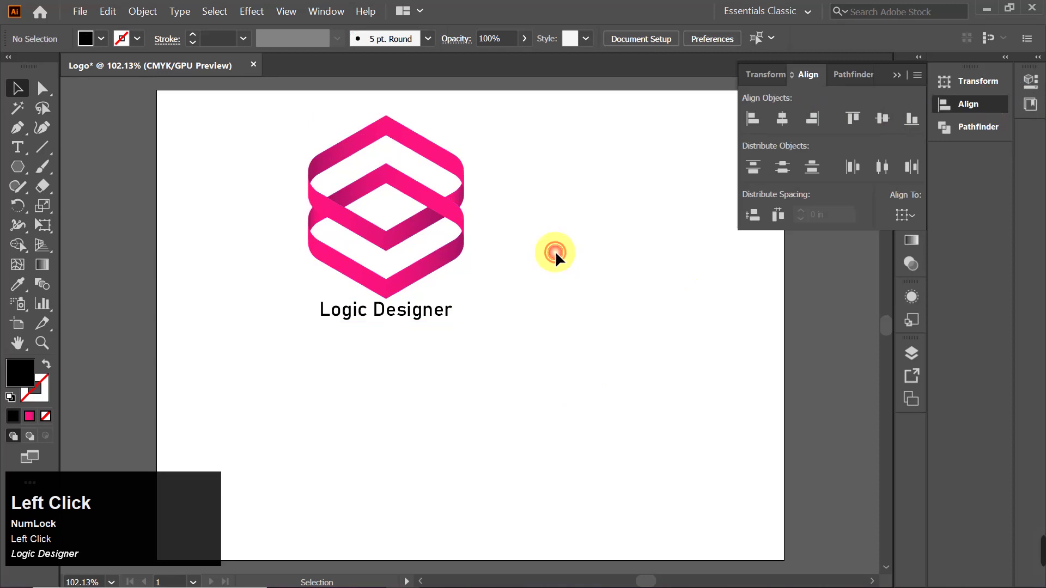
- Recolour the word "Designer" beneath the logo with the dark magenta swatch
{"action": "double_click", "coordinate": [447, 309]}
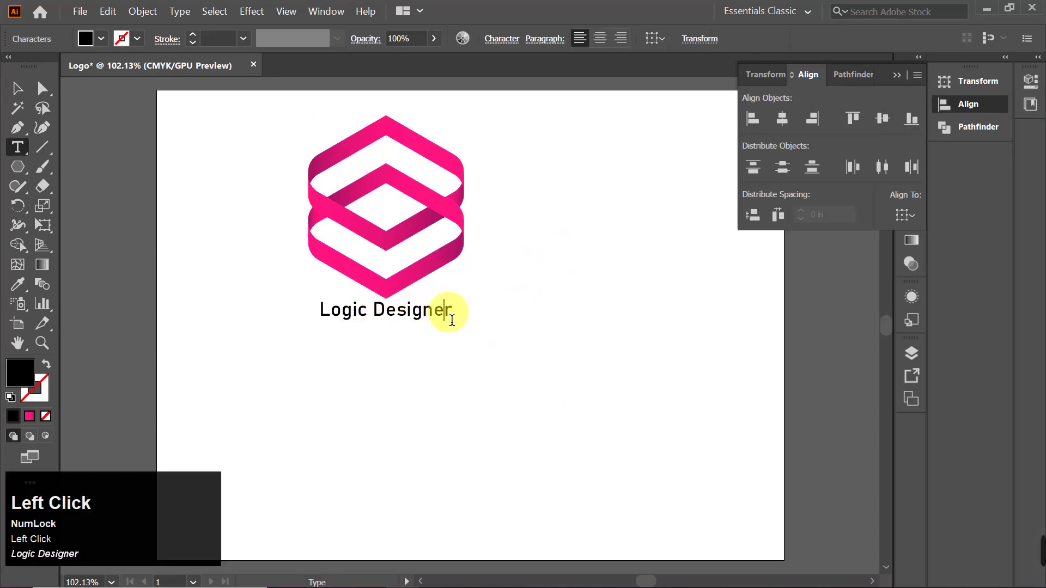
{"action": "double_click", "coordinate": [450, 319]}
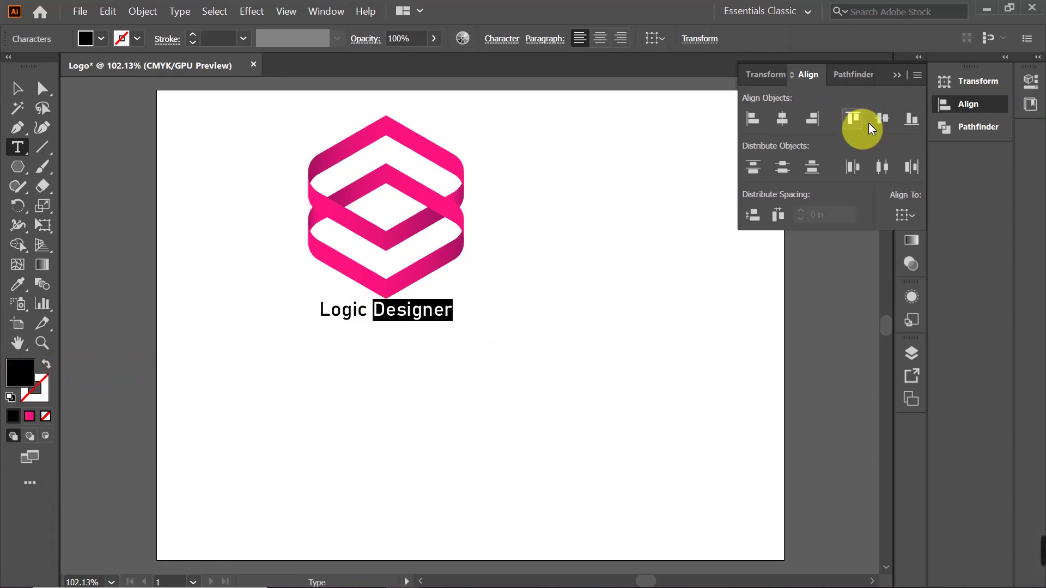
{"action": "left_click", "coordinate": [892, 76]}
{"action": "left_click", "coordinate": [911, 136]}
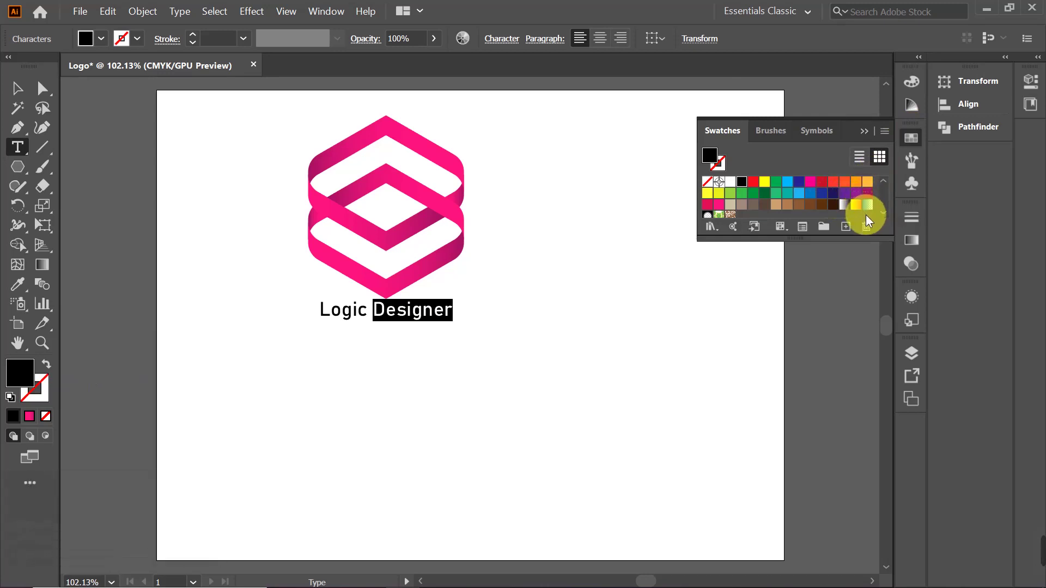
{"action": "left_click", "coordinate": [868, 195]}
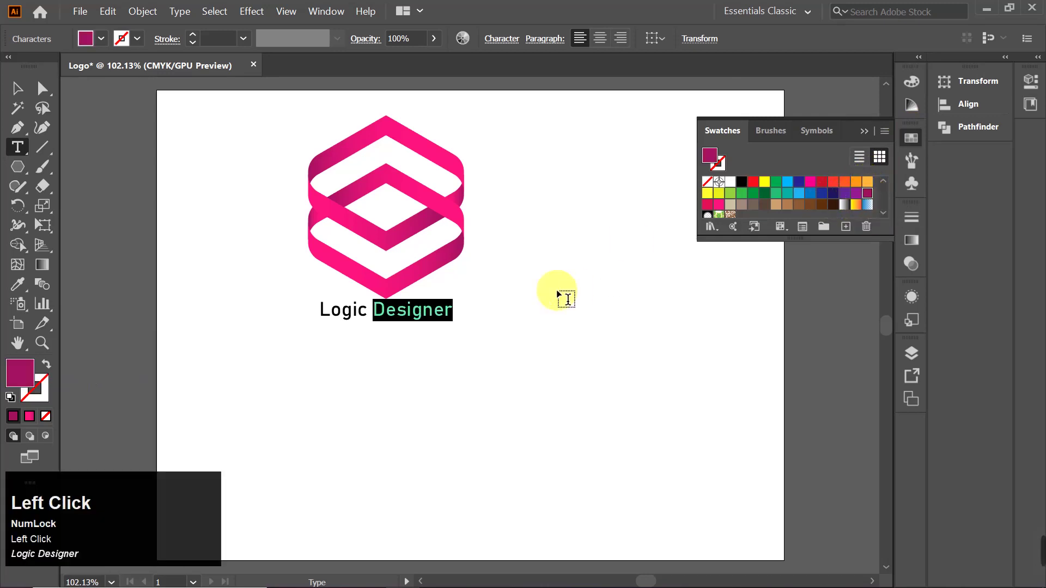
- Recolour the word "Logic" with the bright pink swatch and collapse the swatches
{"action": "double_click", "coordinate": [357, 311]}
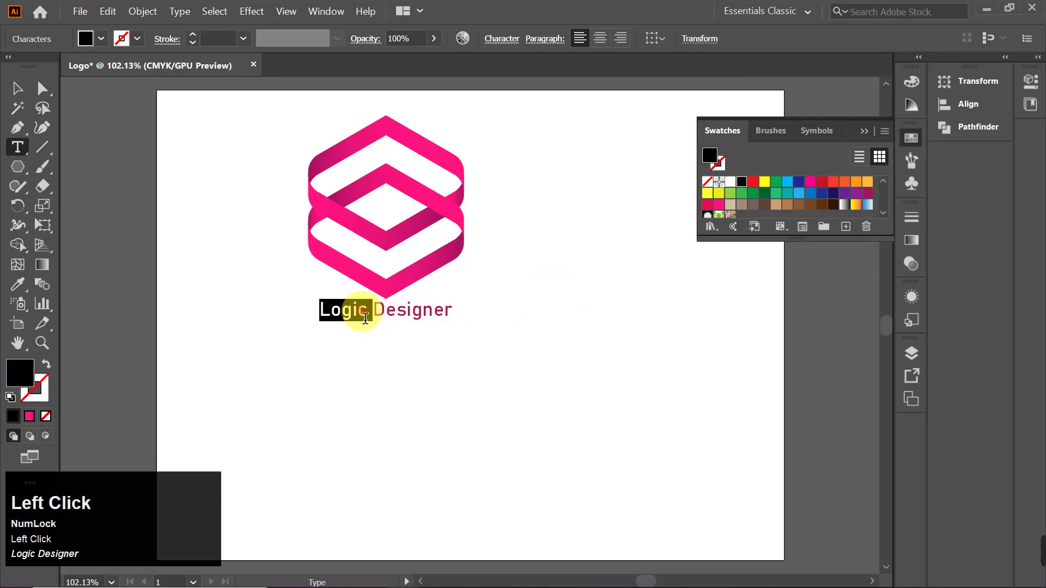
{"action": "left_click", "coordinate": [719, 204]}
{"action": "left_click", "coordinate": [864, 132]}
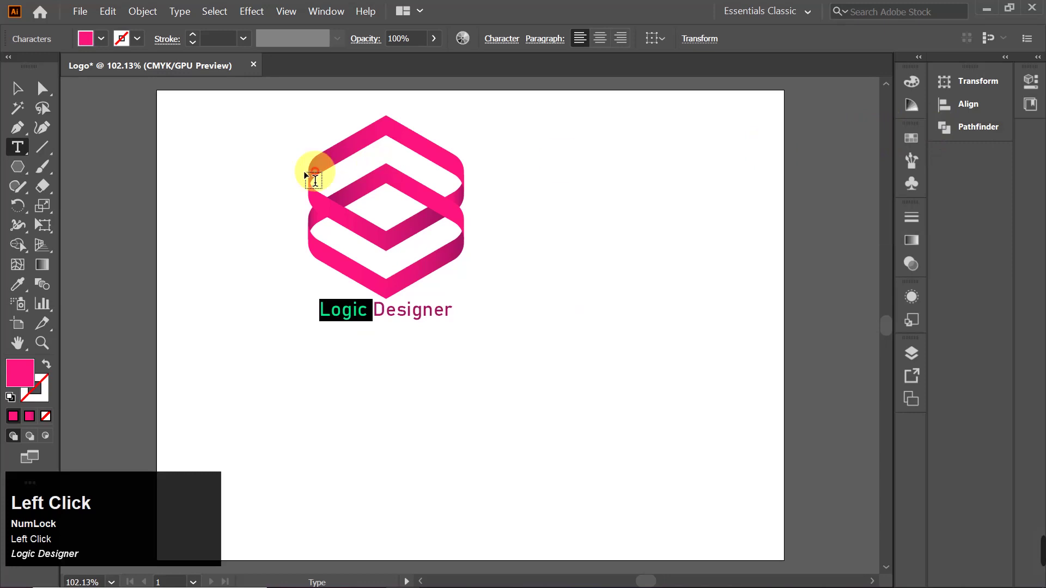
- Finish editing the text and select the whole logo together with the "Logic Designer" name
{"action": "left_click", "coordinate": [17, 93]}
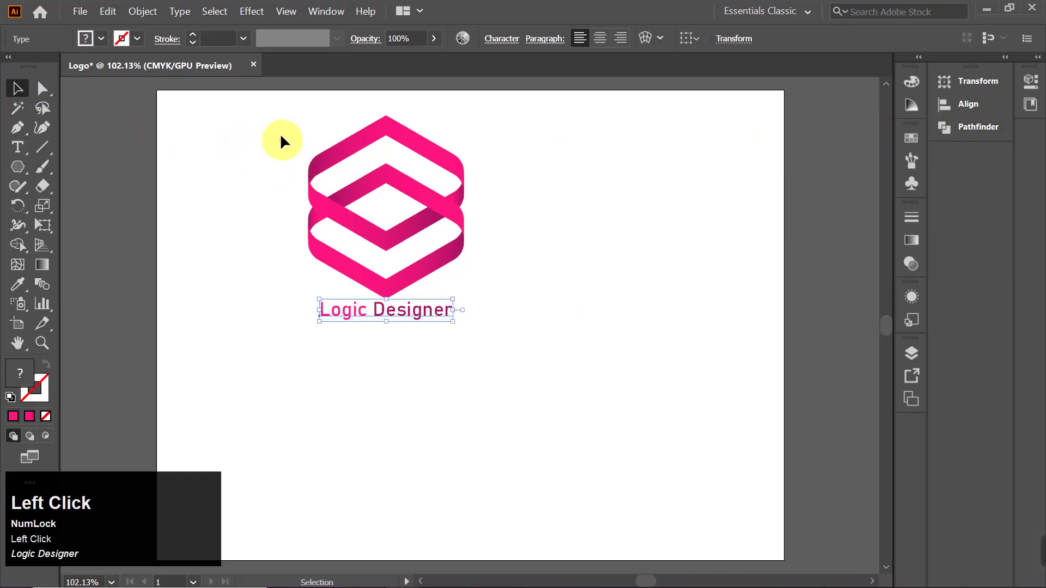
{"action": "left_click_drag", "start_coordinate": [318, 154], "coordinate": [489, 303]}
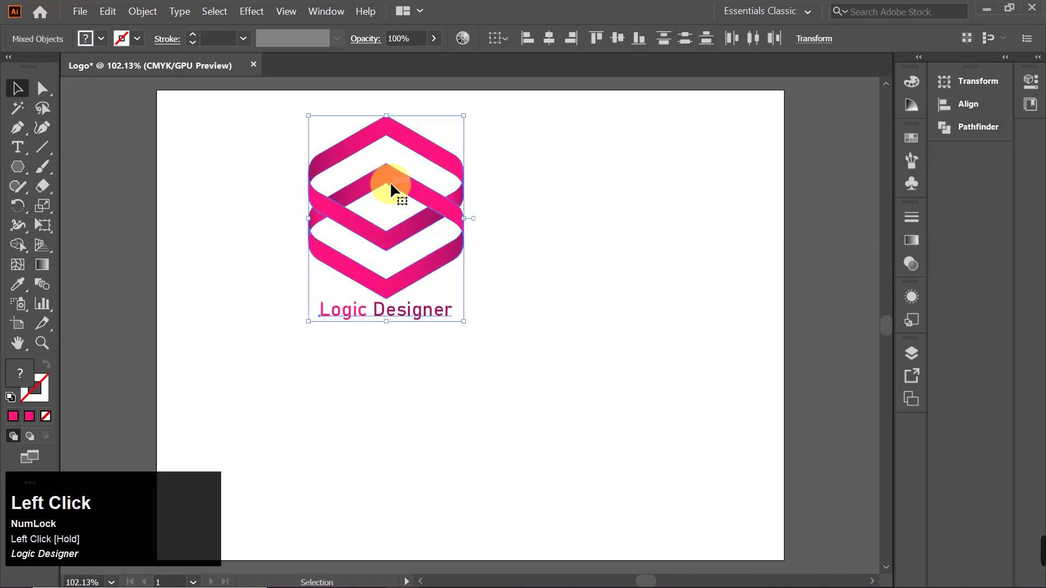